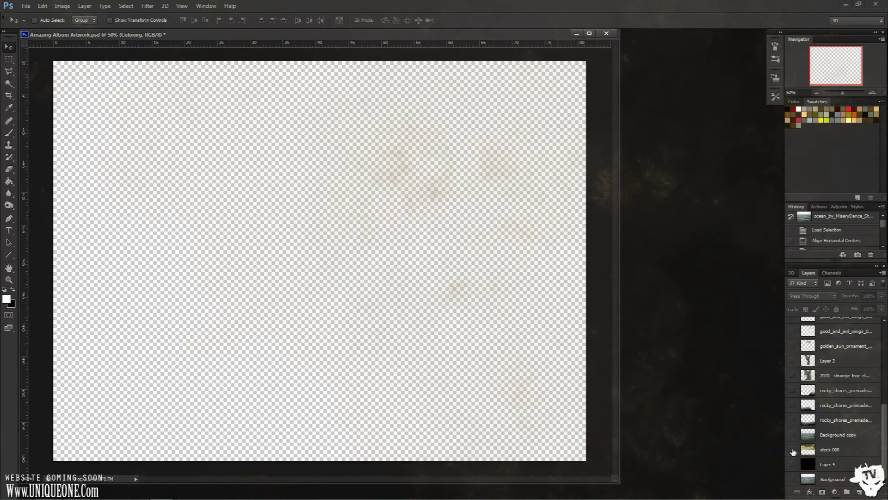
# Step: Turn visibility back on for every hidden layer to reveal the ocean, sky, skulls and statue
pyautogui.moveTo(794, 452)
pyautogui.mouseDown()
pyautogui.moveTo(793, 360)
pyautogui.moveTo(789, 365)
pyautogui.mouseUp()
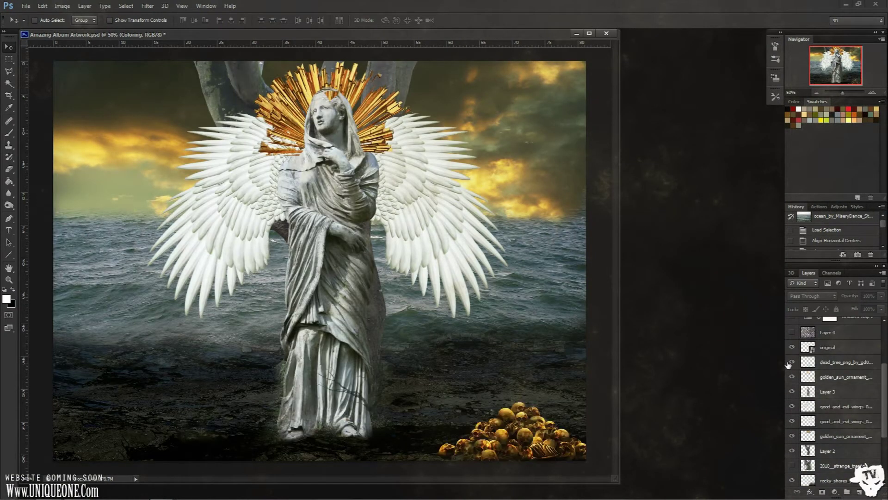
# Step: Erase the statue's base into the rocky ground with a soft eraser
pyautogui.click(9, 169)
pyautogui.rightClick(316, 279)
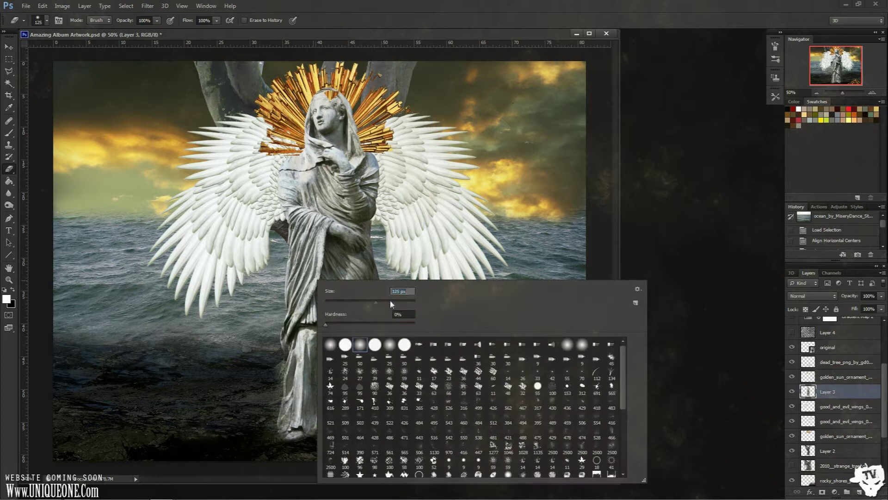
pyautogui.moveTo(282, 370)
pyautogui.mouseDown()
pyautogui.moveTo(324, 435)
pyautogui.moveTo(361, 352)
pyautogui.mouseUp()
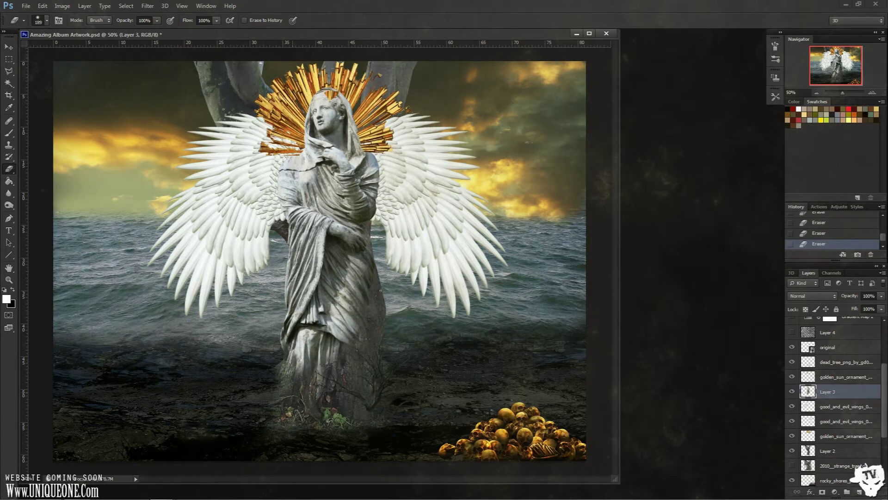
# Step: Identify the halo and wing layers, select the golden sun ornament copy, and bring up the starfish image
pyautogui.click(833, 436)
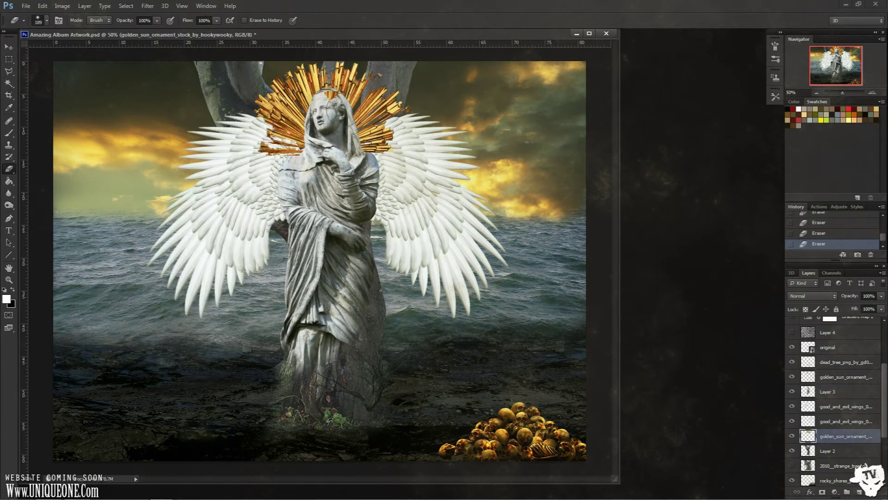
pyautogui.click(792, 436)
pyautogui.click(792, 406)
pyautogui.scroll(3, 792, 366)
pyautogui.scroll(-3, 793, 366)
pyautogui.click(833, 390)
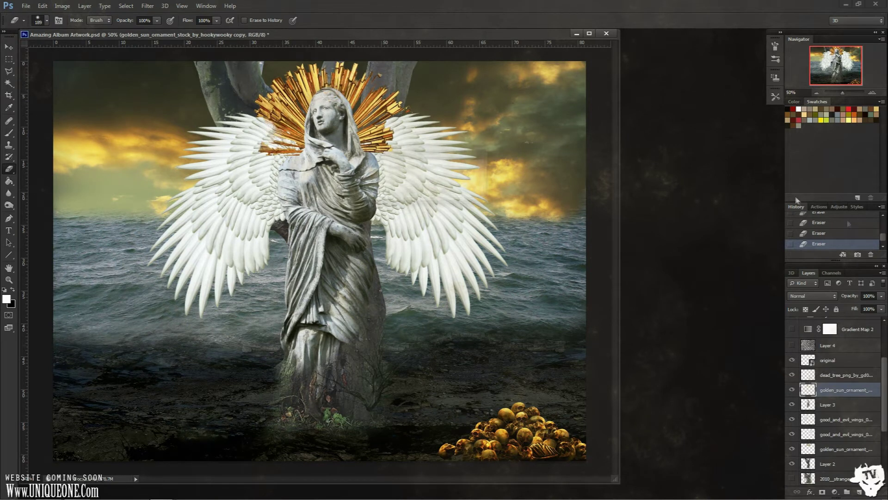
pyautogui.scroll(-3, 817, 415)
pyautogui.click(10, 50)
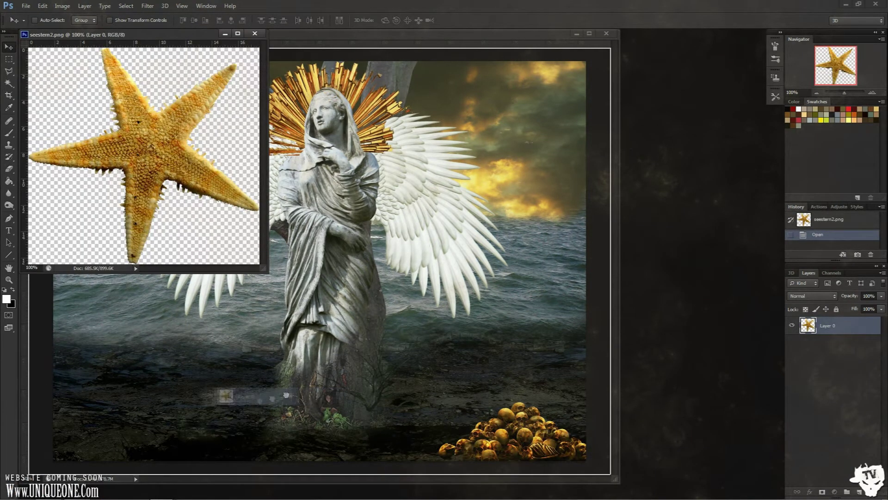
# Step: Bring the starfish into the album artwork and enlarge the moon image
pyautogui.moveTo(492, 364)
pyautogui.mouseDown()
pyautogui.moveTo(264, 398)
pyautogui.moveTo(185, 391)
pyautogui.mouseUp()
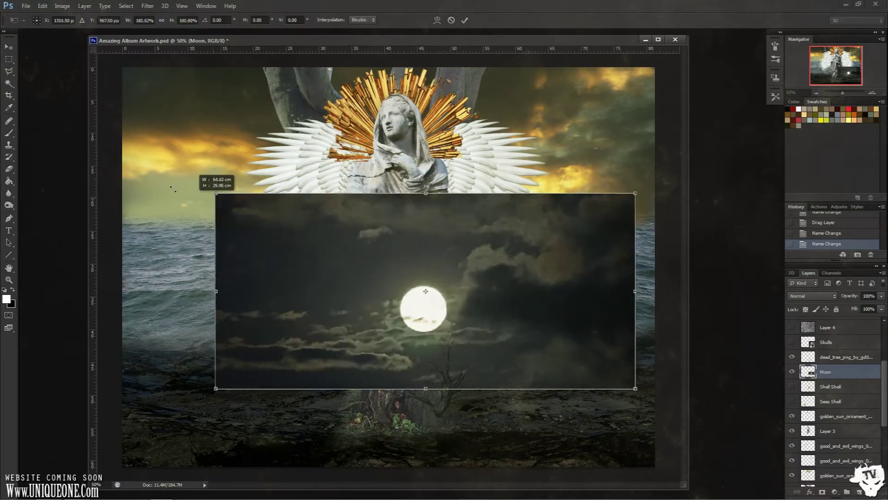
pyautogui.moveTo(256, 218); pyautogui.dragTo(171, 191)
pyautogui.press('Return')
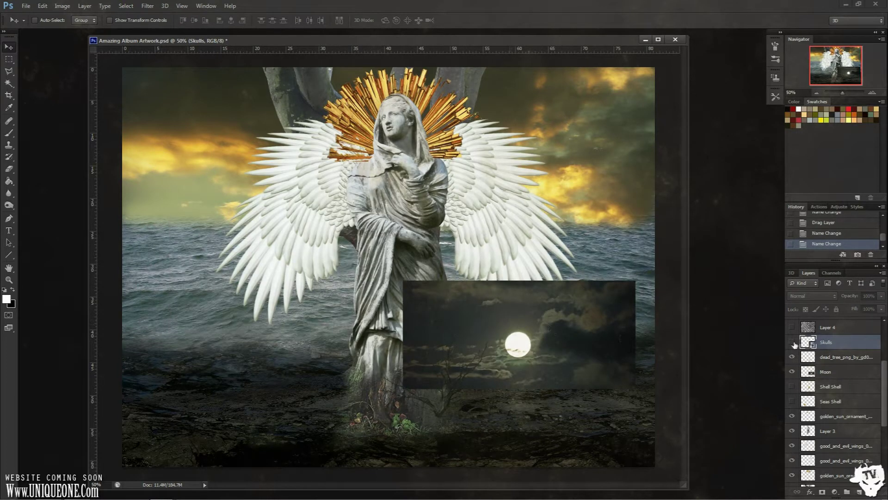
# Step: Show the Skulls layer, scale the Moon layer up greatly, move it upper right, and save
pyautogui.click(793, 342)
pyautogui.click(826, 372)
pyautogui.hotkey('ctrl', 't')
pyautogui.moveTo(403, 281); pyautogui.dragTo(115, 172)
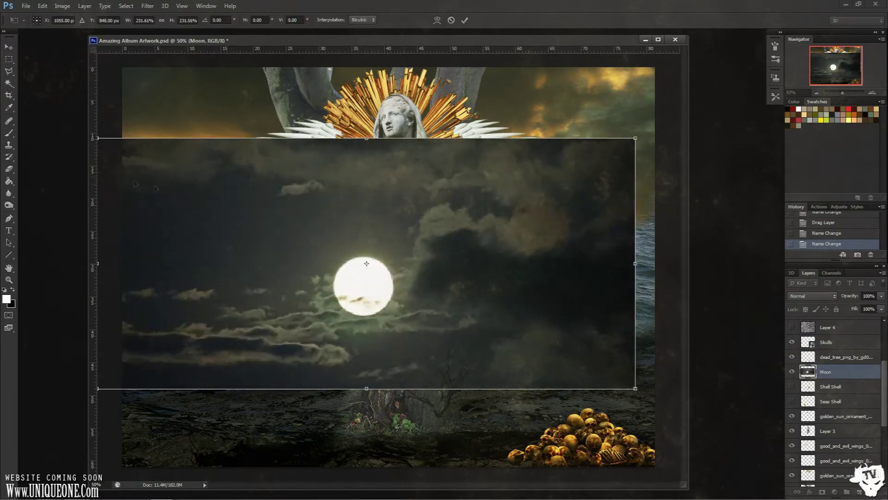
pyautogui.press('Return')
pyautogui.moveTo(366, 264); pyautogui.dragTo(530, 175)
pyautogui.click(26, 5)
pyautogui.click(47, 100)
pyautogui.moveTo(488, 202); pyautogui.dragTo(541, 141)
# Step: Set the Moon layer to Overlay and soft-erase its dark backdrop over the statue
pyautogui.click(812, 296)
pyautogui.click(814, 145)
pyautogui.click(9, 169)
pyautogui.rightClick(397, 180)
pyautogui.moveTo(316, 184); pyautogui.dragTo(514, 249)
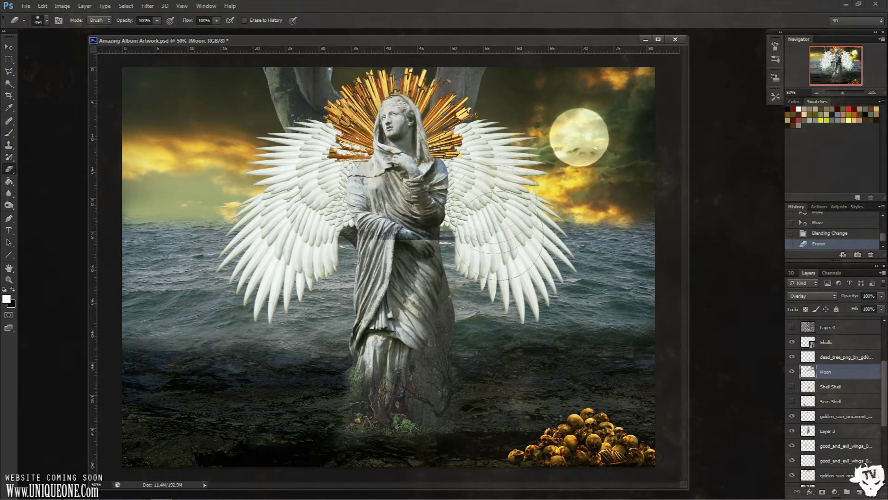
pyautogui.moveTo(431, 218); pyautogui.dragTo(384, 222)
# Step: Desaturate the Moon layer and move it up into the sky
pyautogui.click(62, 6)
pyautogui.click(185, 214)
pyautogui.moveTo(619, 249); pyautogui.dragTo(625, 218)
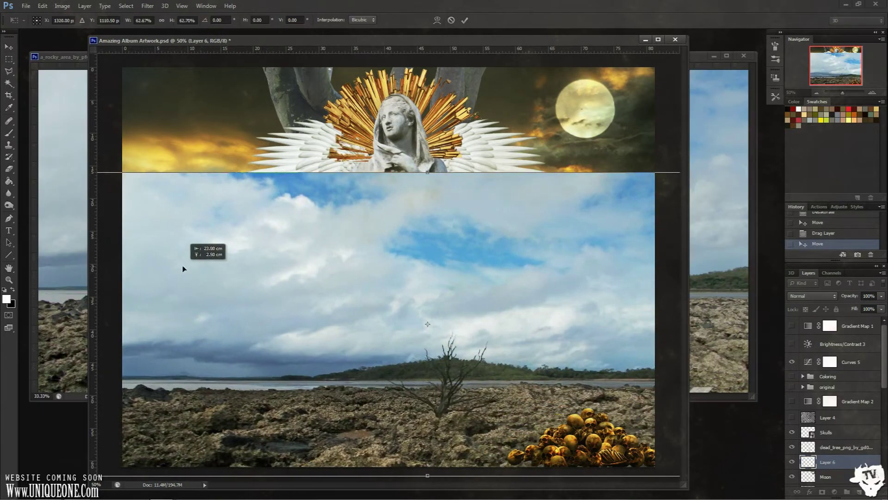
# Step: Place the rocky landscape photo and delete its sky patches with the Magic Wand
pyautogui.moveTo(177, 274); pyautogui.dragTo(178, 290)
pyautogui.press('Return')
pyautogui.moveTo(283, 354); pyautogui.dragTo(283, 342)
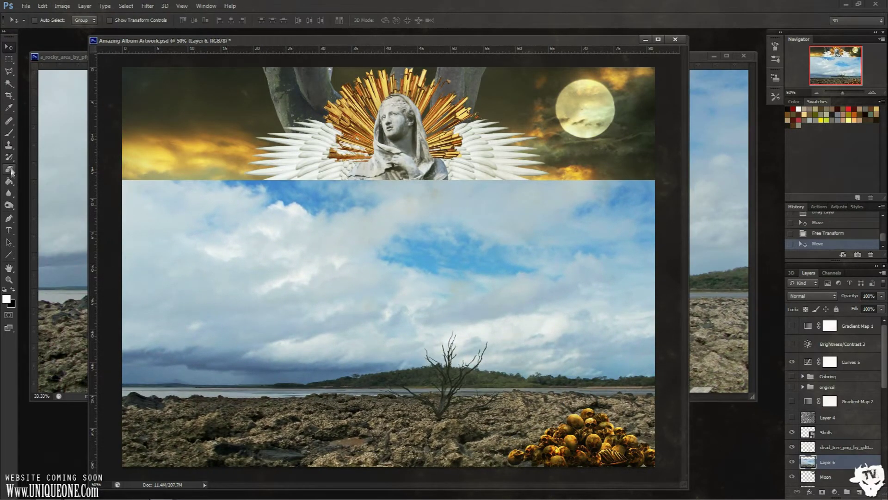
pyautogui.press('w')
pyautogui.click(298, 379)
pyautogui.press('Delete')
pyautogui.click(278, 365)
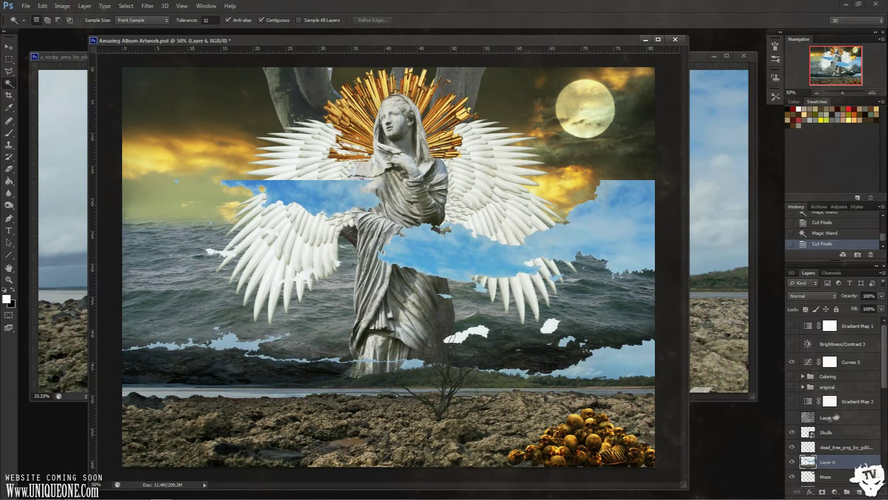
pyautogui.press('Delete')
pyautogui.press('Delete')
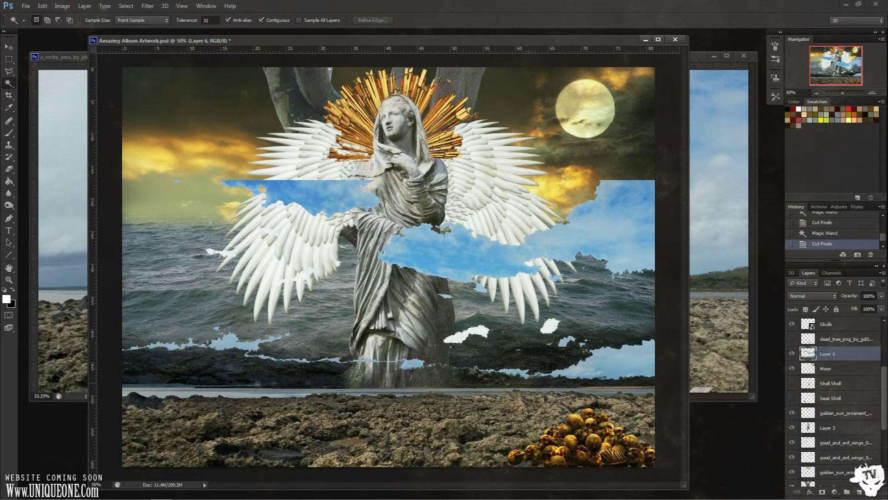
# Step: Paste the copied rocks as a layer, then delete that New Rocks layer and select Layer 6
pyautogui.click(9, 168)
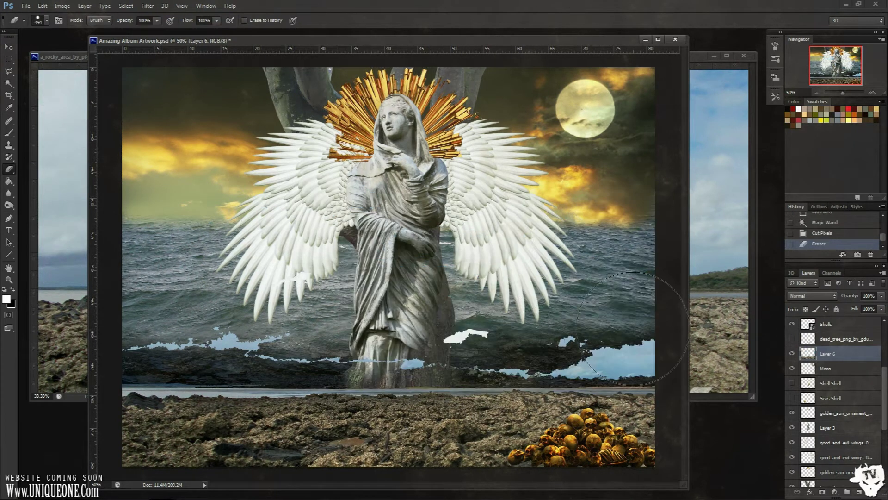
pyautogui.hotkey('ctrl', 'v')
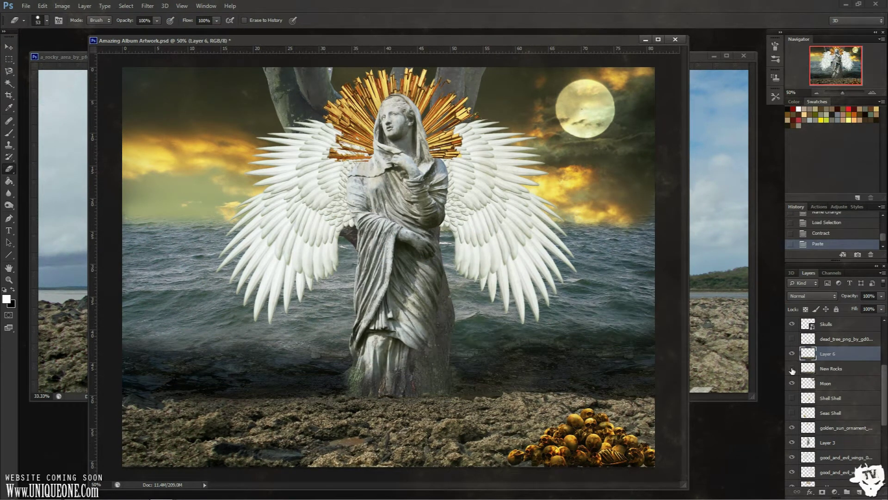
pyautogui.click(828, 368)
pyautogui.press('Delete')
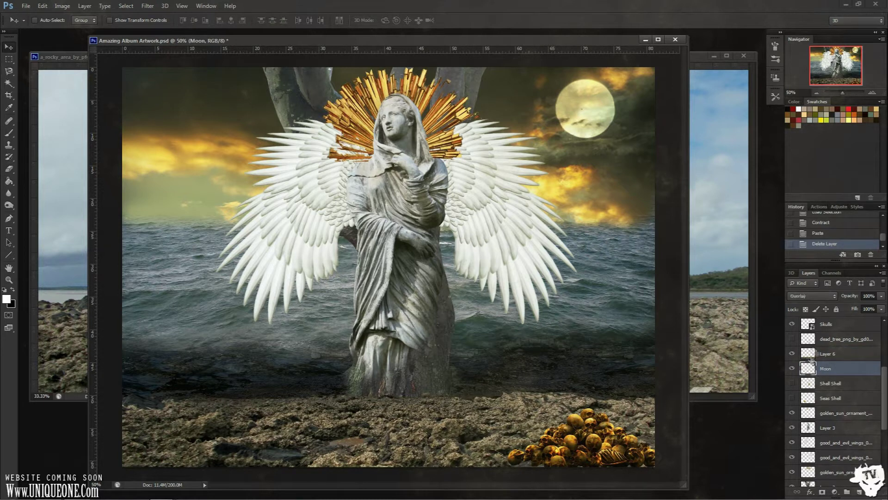
pyautogui.click(828, 354)
# Step: Lower Layer 6's opacity to 59%, try Linear Burn, then return it to Normal
pyautogui.moveTo(849, 295); pyautogui.dragTo(832, 296)
pyautogui.click(812, 296)
pyautogui.click(797, 101)
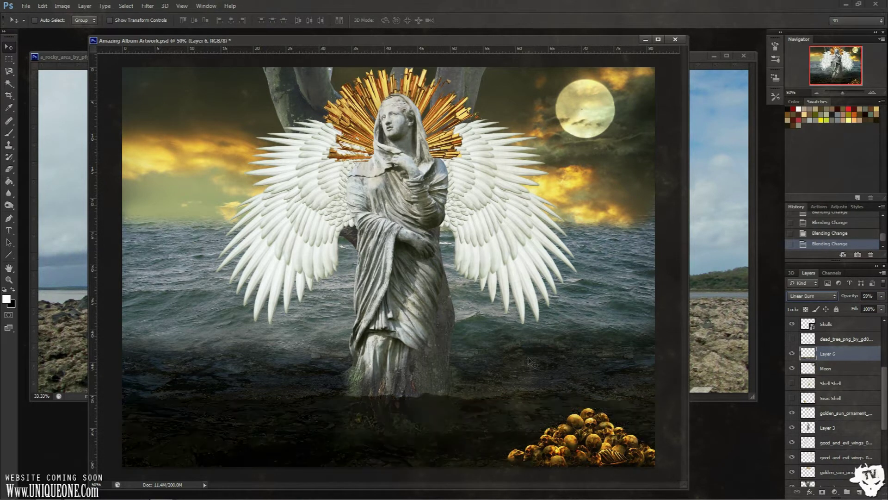
pyautogui.click(812, 295)
pyautogui.click(805, 60)
pyautogui.click(84, 6)
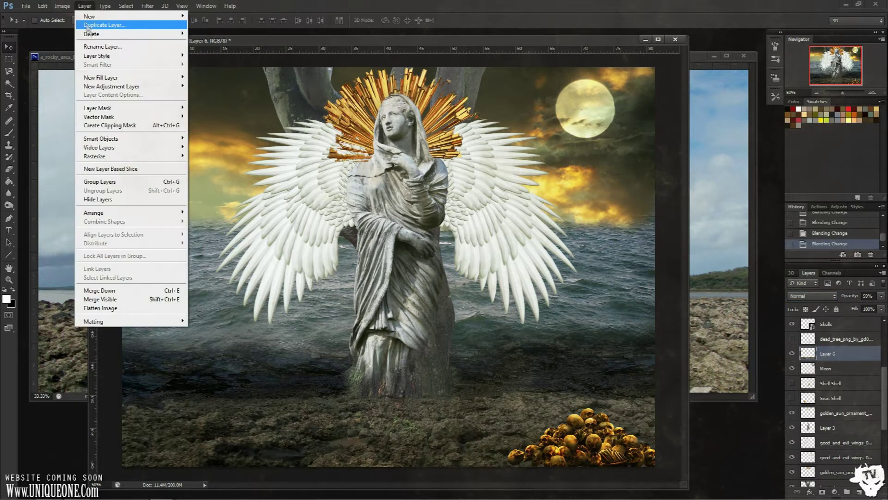
# Step: Darken the rocky ground's shadows with Levels and raise the rocks copy's contrast
pyautogui.click(208, 37)
pyautogui.moveTo(277, 208); pyautogui.dragTo(340, 209)
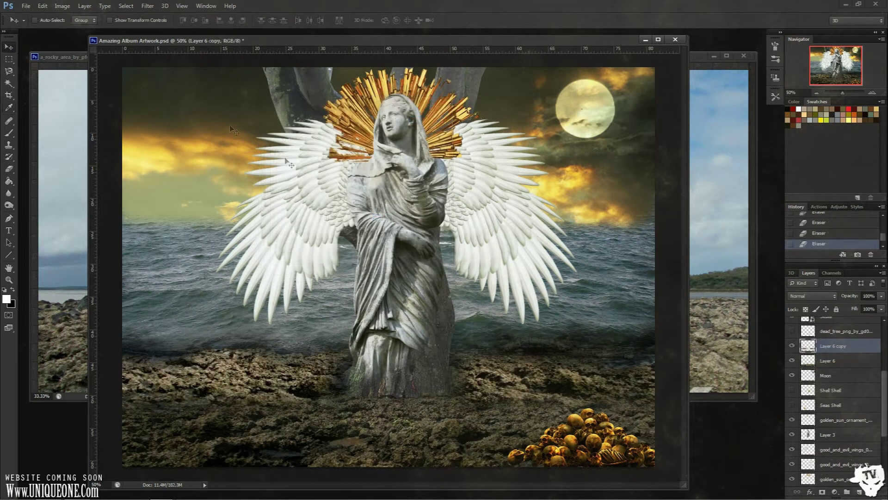
pyautogui.click(62, 6)
pyautogui.click(185, 26)
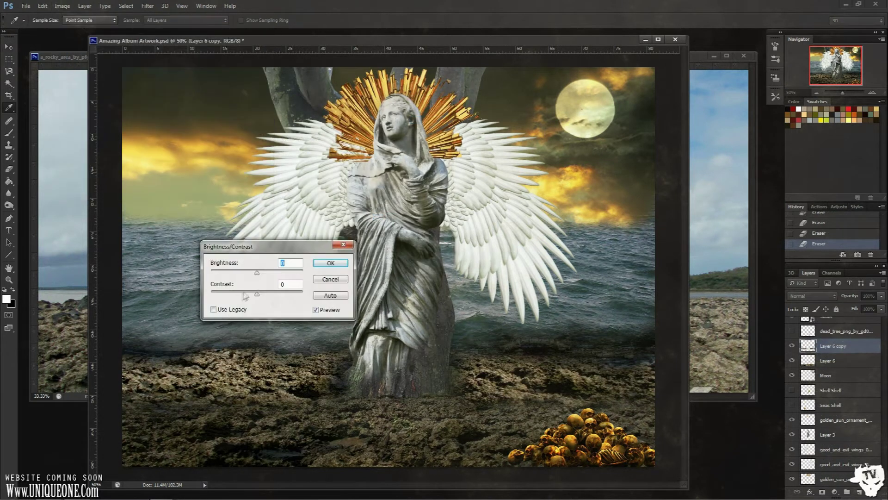
pyautogui.moveTo(245, 297); pyautogui.dragTo(271, 294)
pyautogui.click(331, 263)
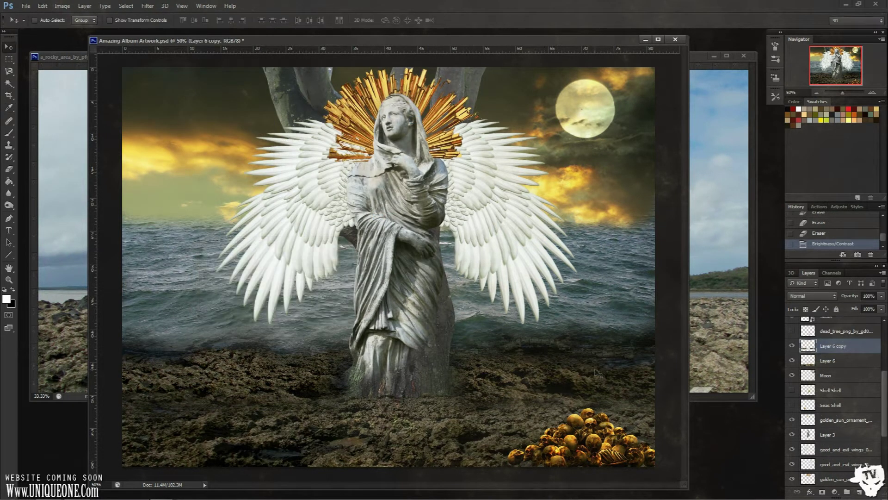
# Step: Move Layer 2 and Layer 3 up the stack so the tree trunk sits in front of the statue
pyautogui.scroll(-3, 833, 403)
pyautogui.moveTo(828, 454); pyautogui.dragTo(829, 343)
pyautogui.moveTo(828, 395)
pyautogui.mouseDown()
pyautogui.moveTo(828, 343)
pyautogui.moveTo(803, 437)
pyautogui.moveTo(828, 336)
pyautogui.mouseUp()
pyautogui.keyDown('shift'); pyautogui.click(814, 463); pyautogui.keyUp('shift')
# Step: Hide the statue, wings and ornament layers and apply Sharpen to the tree layer
pyautogui.scroll(-1, 813, 475)
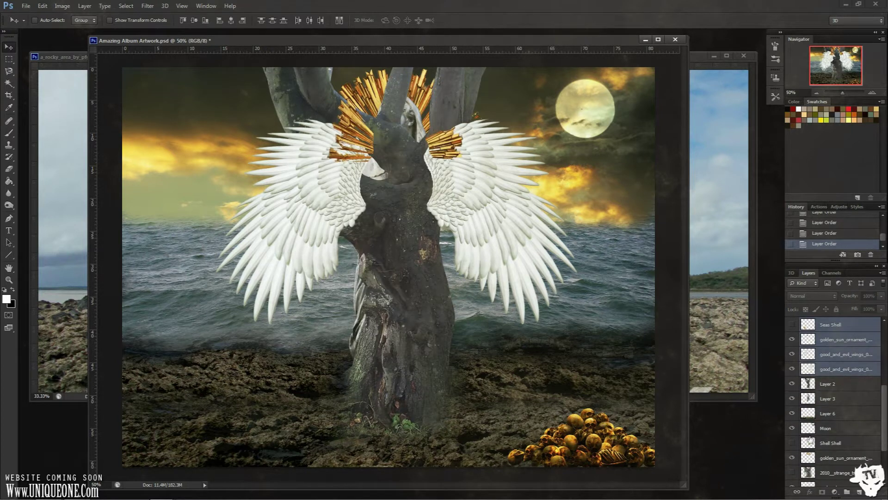
pyautogui.scroll(3, 811, 439)
pyautogui.moveTo(811, 470)
pyautogui.mouseDown()
pyautogui.moveTo(809, 405)
pyautogui.moveTo(792, 456)
pyautogui.mouseUp()
pyautogui.click(828, 471)
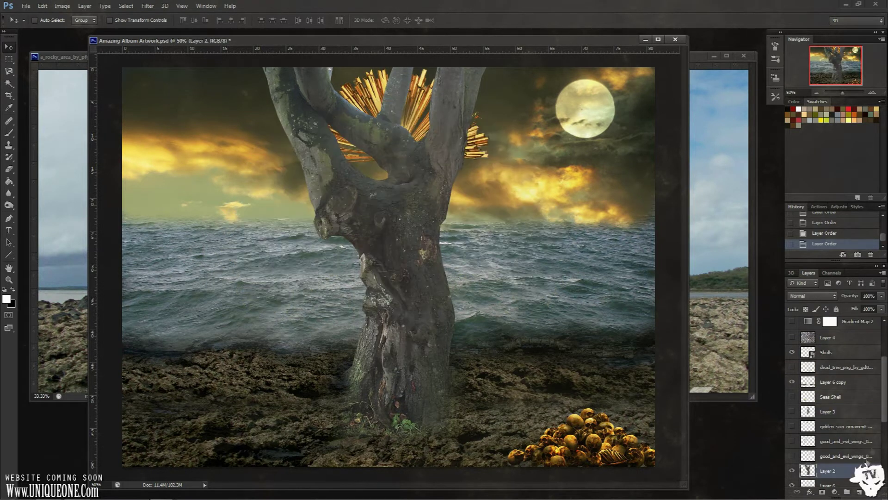
pyautogui.click(147, 5)
pyautogui.click(278, 143)
# Step: Apply a High Pass filter to the tree and set it to Vivid Light blending
pyautogui.click(148, 5)
pyautogui.click(180, 186)
pyautogui.click(498, 119)
pyautogui.click(813, 296)
pyautogui.click(805, 191)
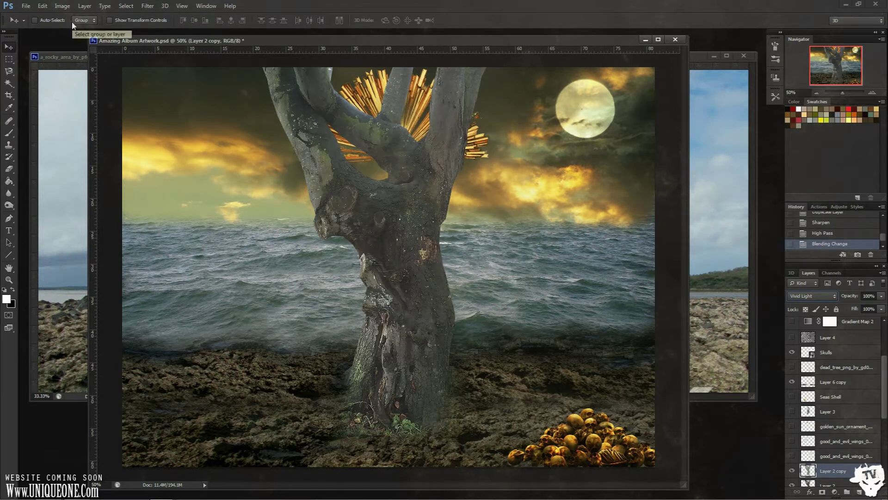
# Step: Use Levels on the tree to deepen its shadows and lift its midtones
pyautogui.click(62, 6)
pyautogui.click(185, 35)
pyautogui.write('22')
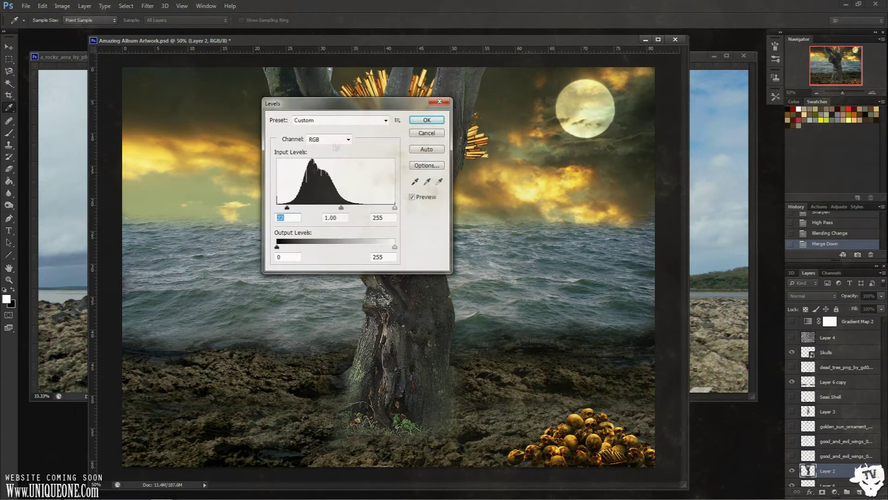
pyautogui.write('48')
pyautogui.moveTo(491, 207); pyautogui.dragTo(487, 208)
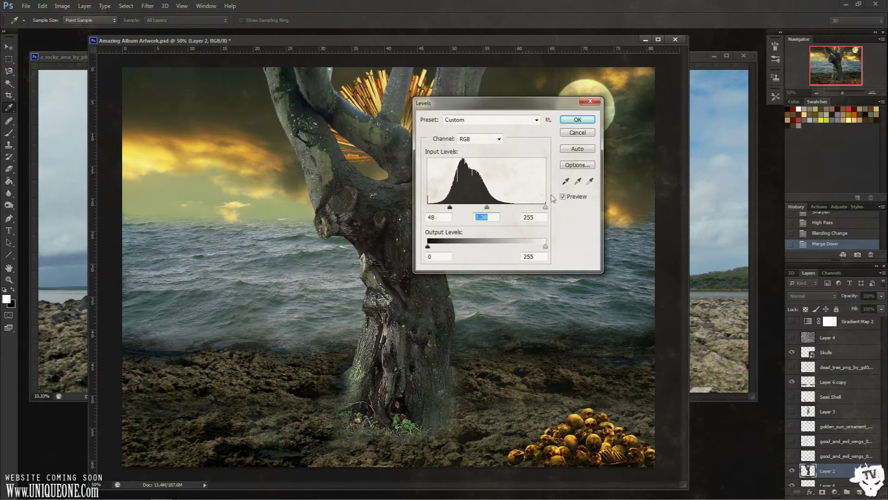
pyautogui.press('Return')
# Step: Show the statue again, darken it to brightness -26, and select the visible Seas Shell layer
pyautogui.press('v')
pyautogui.click(792, 411)
pyautogui.click(62, 5)
pyautogui.click(185, 25)
pyautogui.moveTo(257, 273); pyautogui.dragTo(250, 276)
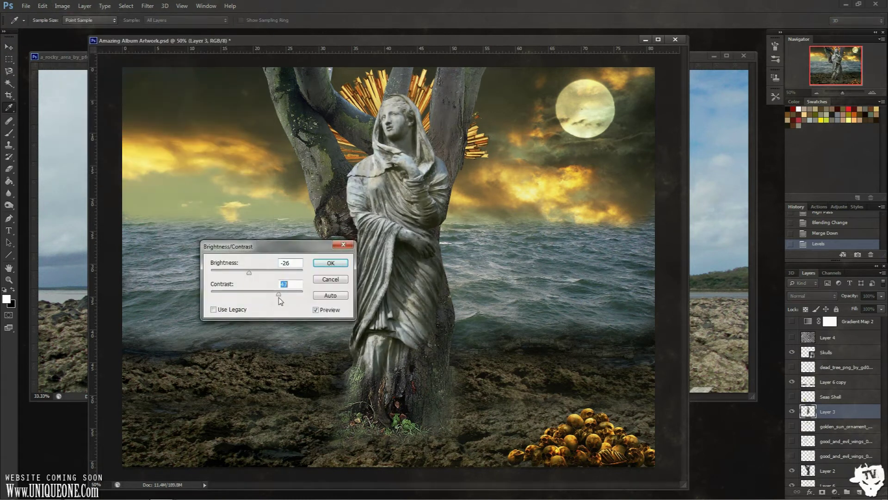
pyautogui.press('Return')
pyautogui.click(792, 397)
pyautogui.click(830, 397)
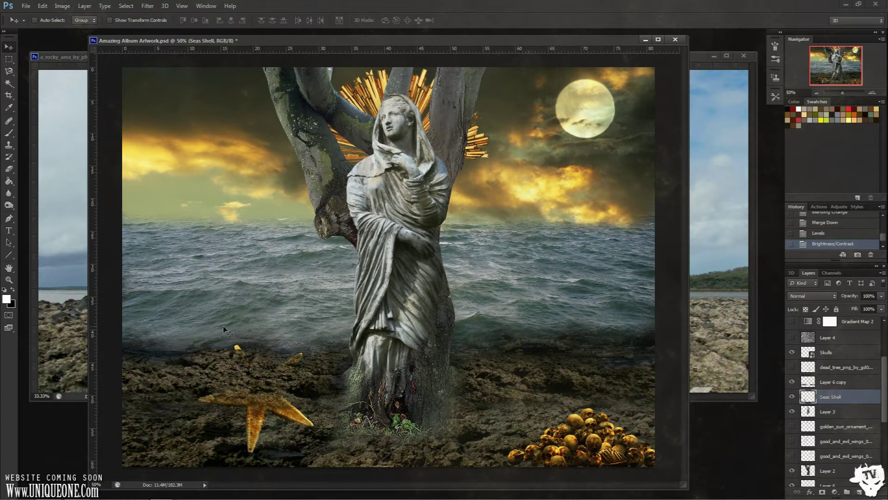
# Step: Scale the starfish down to a small star
pyautogui.hotkey('ctrl', 't')
pyautogui.moveTo(199, 345); pyautogui.dragTo(290, 430)
pyautogui.press('Return')
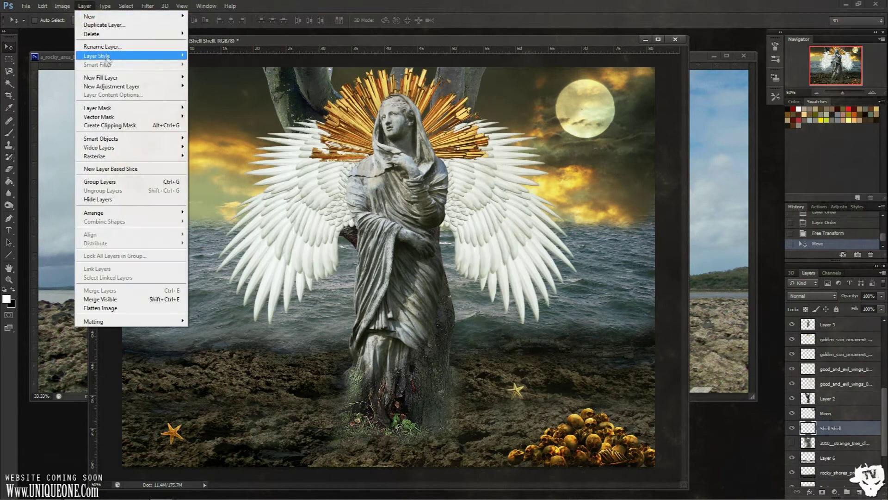
# Step: Puppet-warp the small starfish, bending its top arm left and its bottom arm down
pyautogui.click(59, 170)
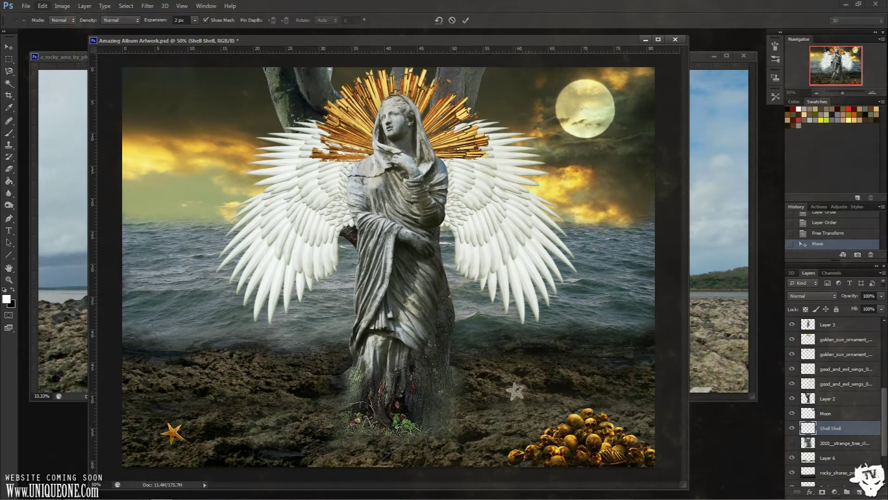
pyautogui.hotkey('ctrl', '+')
pyautogui.hotkey('ctrl', '+')
pyautogui.hotkey('ctrl', '+')
pyautogui.moveTo(519, 389)
pyautogui.mouseDown()
pyautogui.moveTo(472, 125)
pyautogui.moveTo(449, 136)
pyautogui.mouseUp()
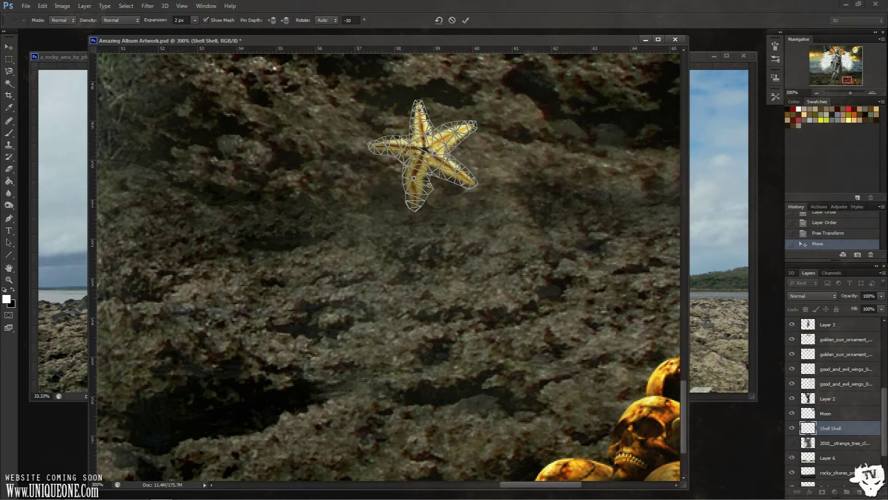
pyautogui.moveTo(420, 110)
pyautogui.mouseDown()
pyautogui.moveTo(410, 124)
pyautogui.moveTo(391, 115)
pyautogui.mouseUp()
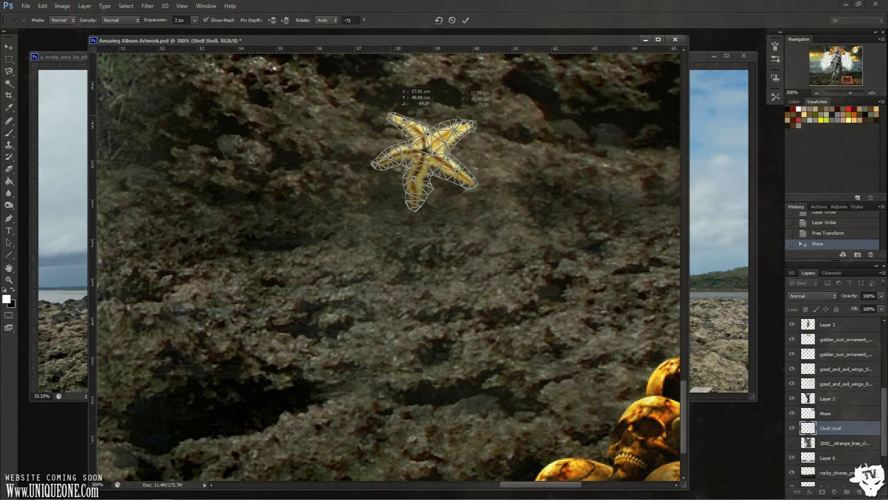
pyautogui.moveTo(415, 179); pyautogui.dragTo(416, 201)
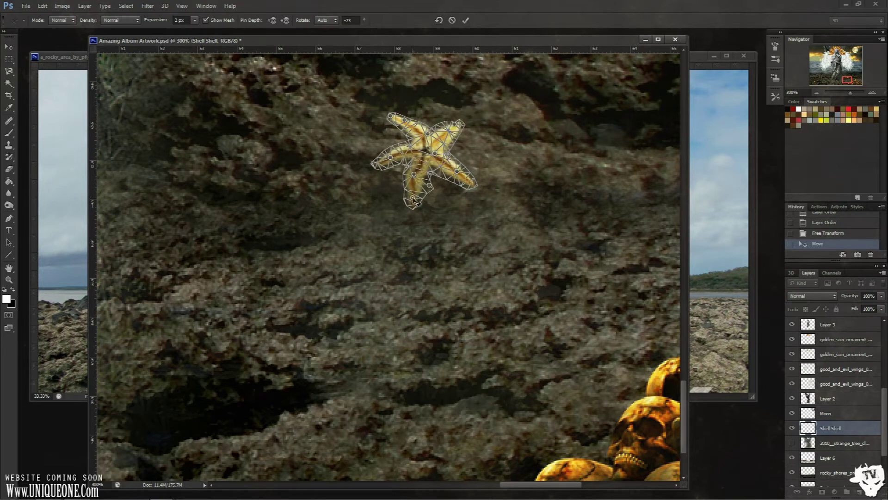
pyautogui.press('Return')
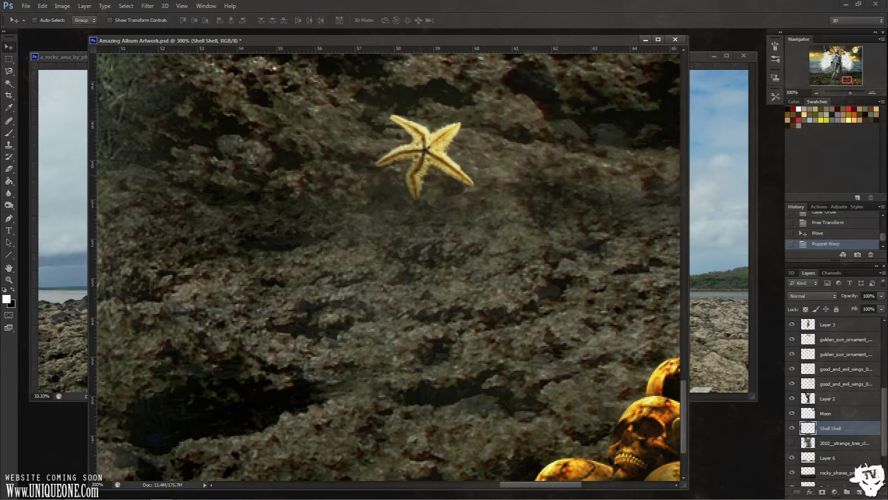
pyautogui.hotkey('ctrl', '-')
pyautogui.hotkey('ctrl', '-')
pyautogui.hotkey('ctrl', '-')
pyautogui.hotkey('ctrl', '-')
pyautogui.hotkey('ctrl', '-')
# Step: Puppet-warp the Seas Shell starfish, rotating its arms about 25 degrees and bending the upper-right arm right
pyautogui.scroll(3, 819, 358)
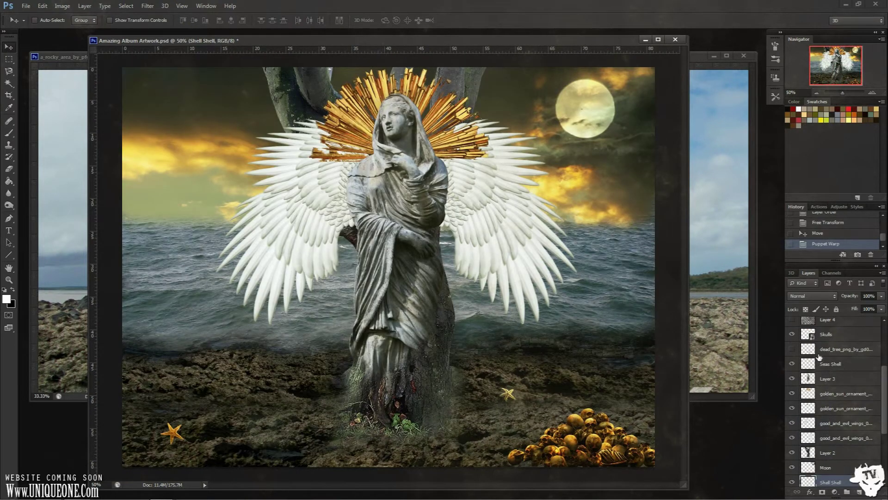
pyautogui.click(42, 6)
pyautogui.click(56, 169)
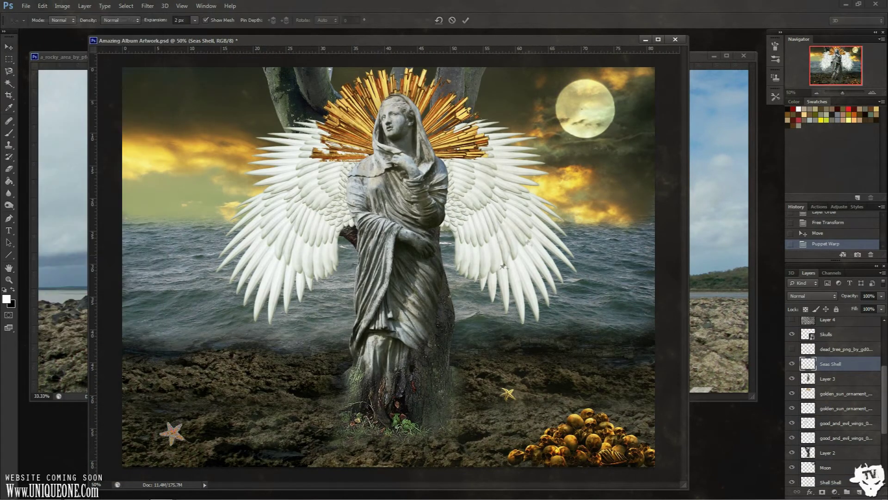
pyautogui.hotkey('ctrl', '+')
pyautogui.hotkey('ctrl', '+')
pyautogui.hotkey('ctrl', '+')
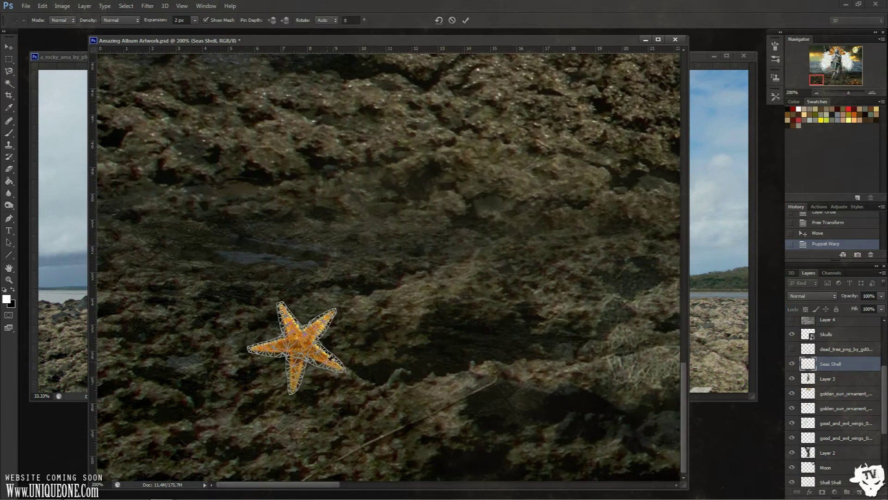
pyautogui.moveTo(319, 325); pyautogui.dragTo(277, 383)
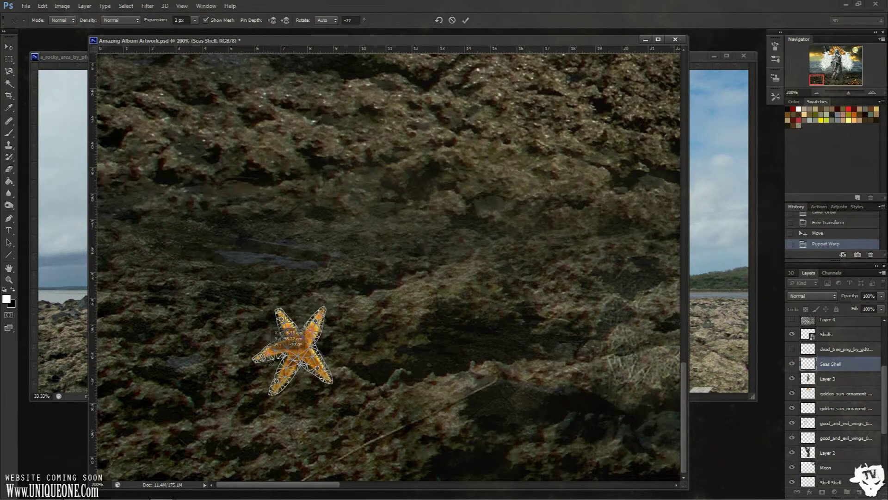
pyautogui.moveTo(316, 320); pyautogui.dragTo(325, 329)
pyautogui.press('Return')
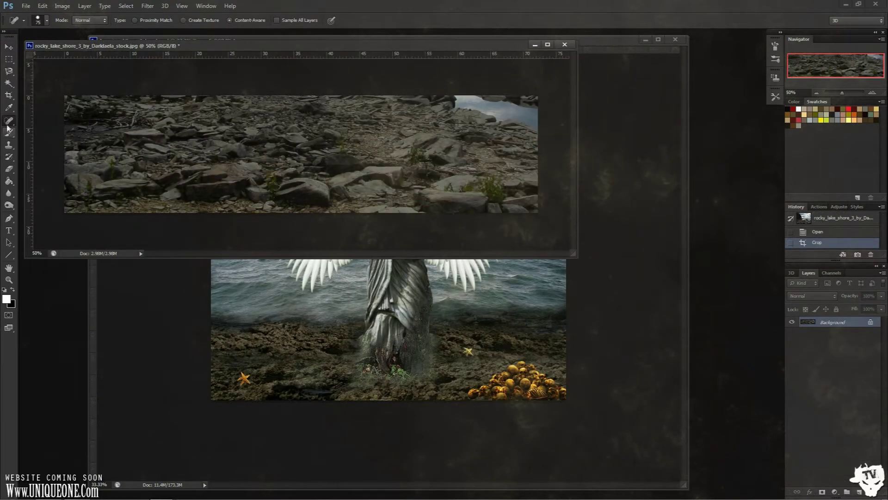
pyautogui.rightClick(8, 128)
pyautogui.click(42, 131)
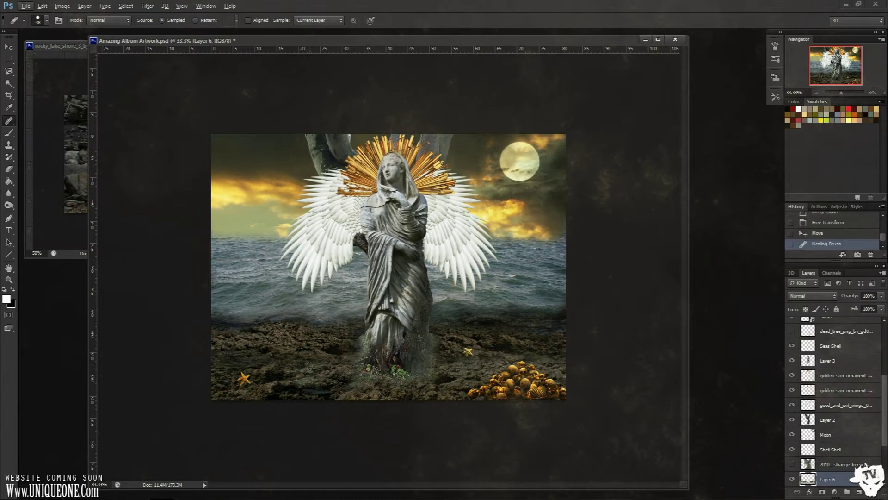
# Step: Adjust the healing brush size and hardness in the brush settings popup
pyautogui.rightClick(382, 379)
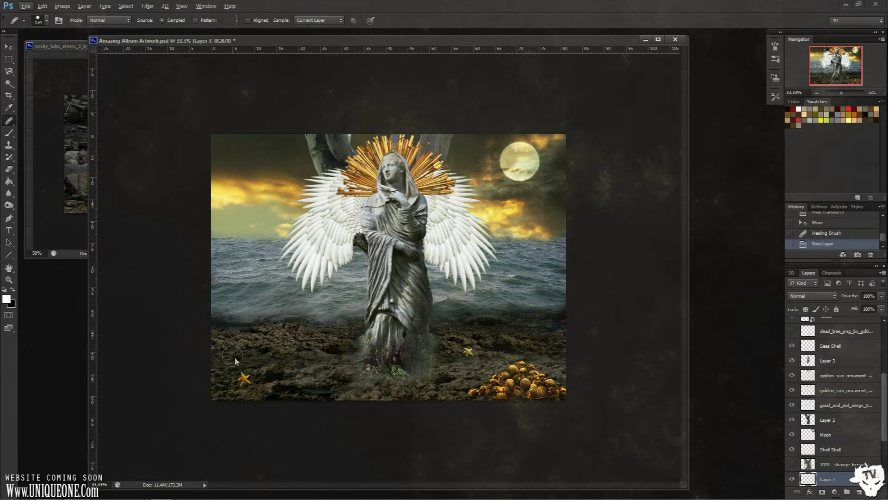
pyautogui.rightClick(407, 369)
pyautogui.click(365, 372)
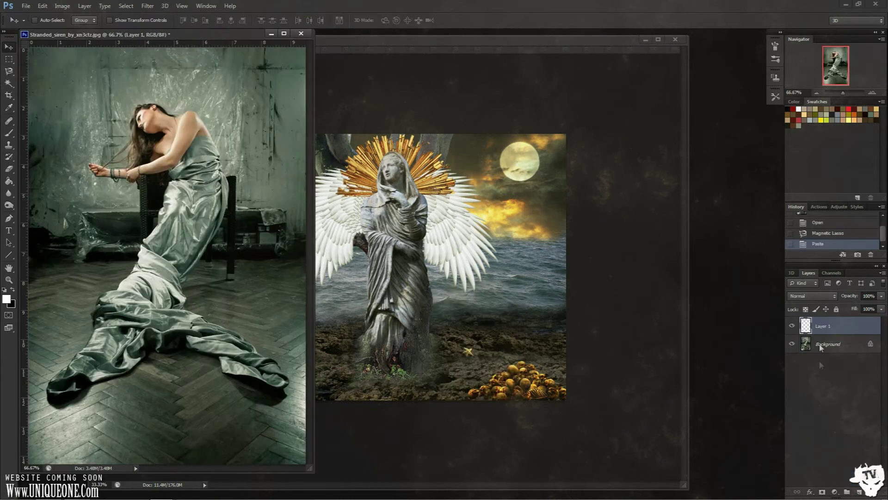
# Step: Place the cloth layer above Layer 3, enlarge it, and nudge it onto the statue's base
pyautogui.moveTo(837, 407); pyautogui.dragTo(838, 371)
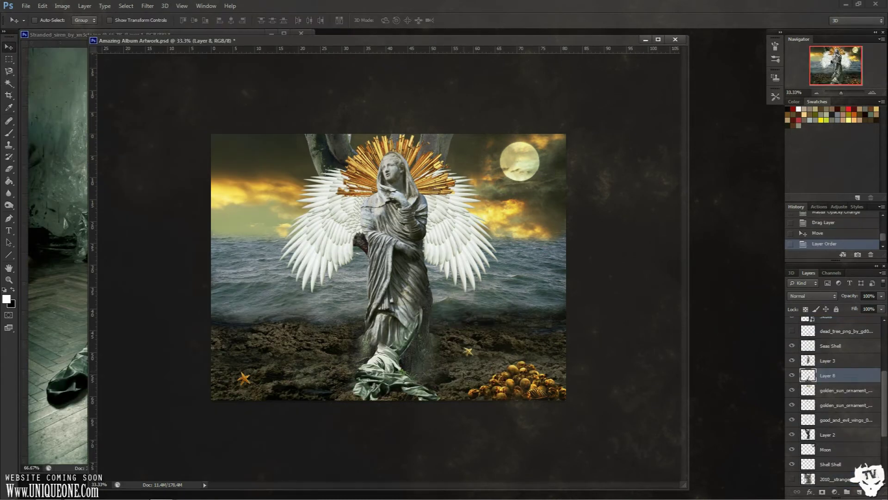
pyautogui.hotkey('ctrl', 't')
pyautogui.moveTo(463, 296); pyautogui.dragTo(481, 282)
pyautogui.press('Return')
pyautogui.moveTo(838, 380); pyautogui.dragTo(832, 360)
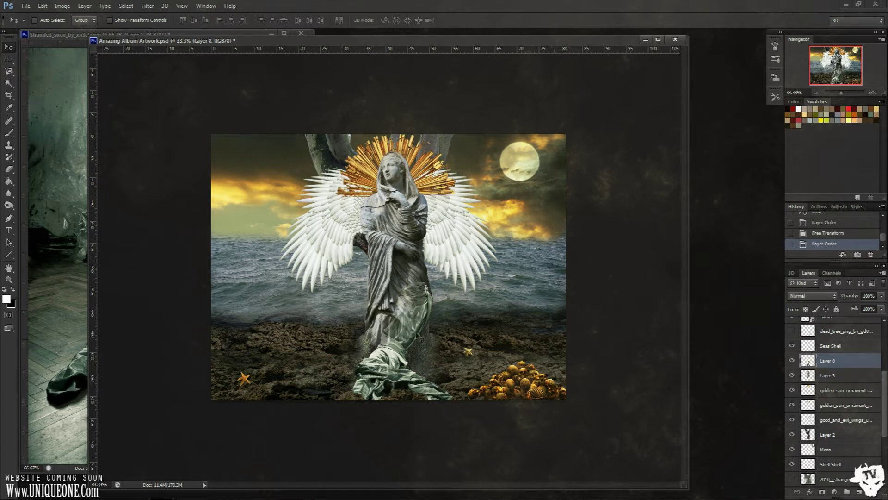
pyautogui.moveTo(417, 380); pyautogui.dragTo(413, 373)
# Step: Enlarge the cloth over the lower body, tilt it about -15 degrees, widen it and narrow its bottom
pyautogui.hotkey('ctrl', 't')
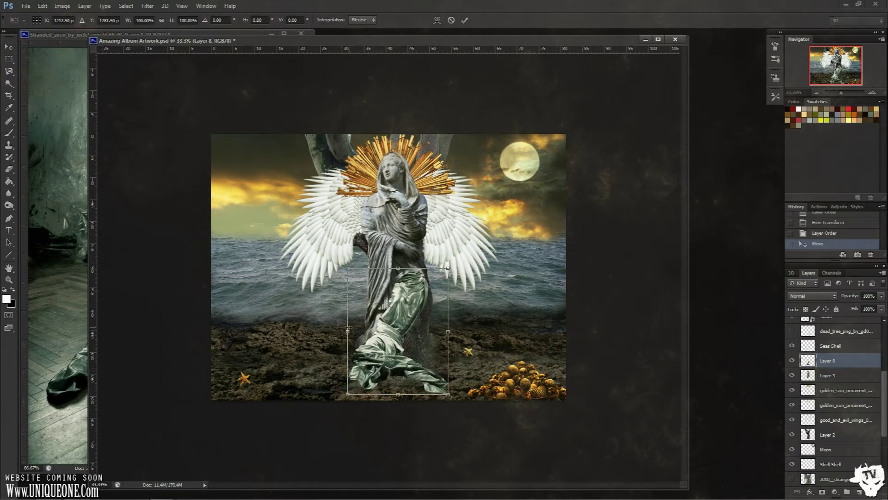
pyautogui.moveTo(346, 297); pyautogui.dragTo(336, 259)
pyautogui.moveTo(455, 238); pyautogui.dragTo(431, 225)
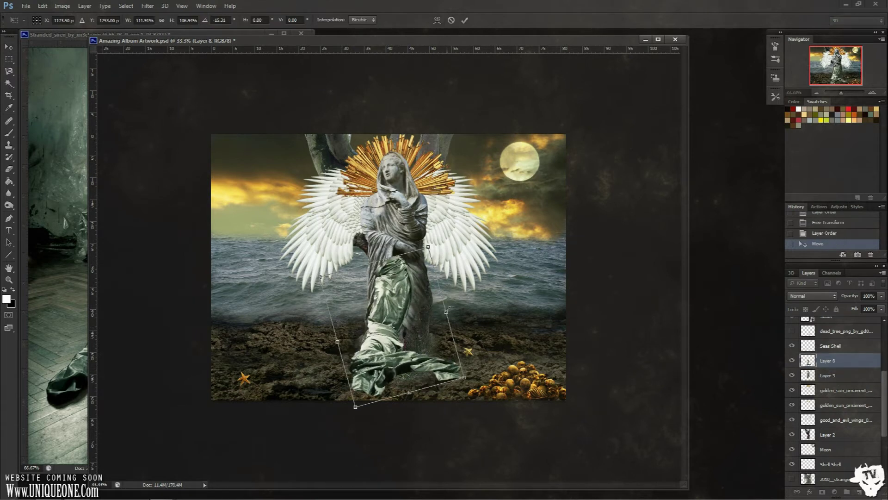
pyautogui.moveTo(319, 276); pyautogui.dragTo(305, 278)
pyautogui.moveTo(429, 247); pyautogui.dragTo(445, 242)
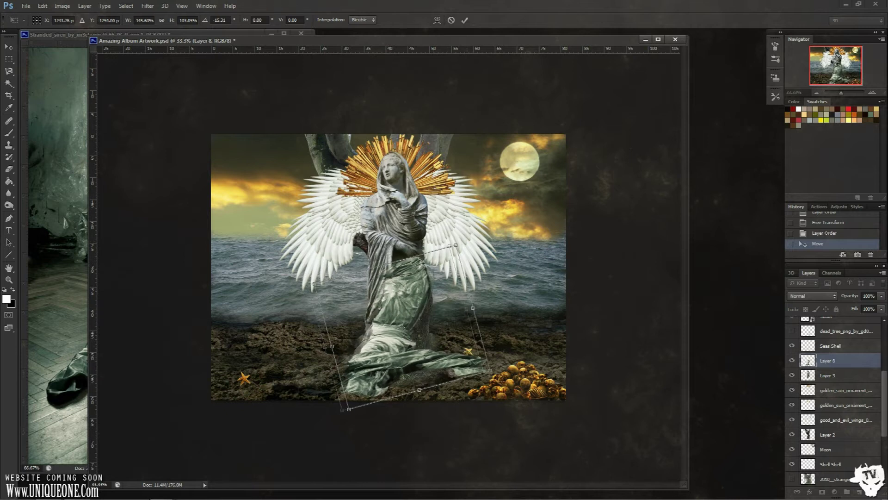
pyautogui.moveTo(486, 371); pyautogui.dragTo(467, 365)
pyautogui.press('Return')
# Step: Puppet-warp the cloth so it wraps around the statue's base
pyautogui.click(56, 7)
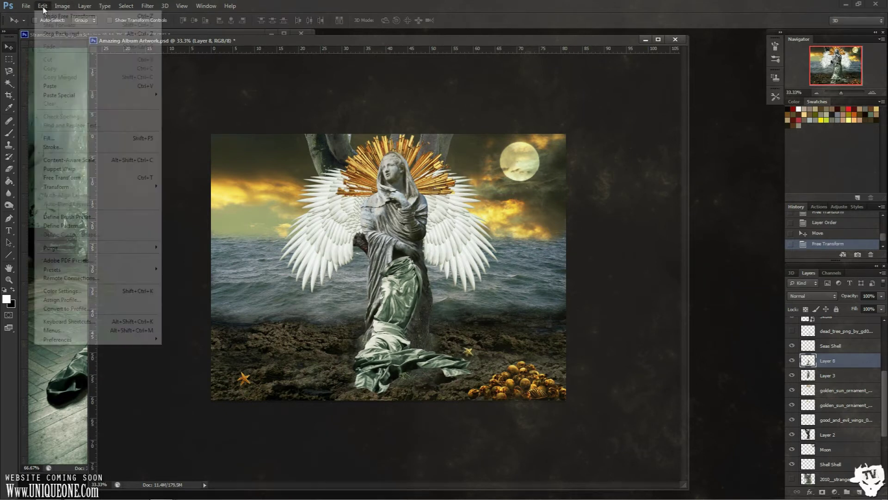
pyautogui.click(69, 167)
pyautogui.hotkey('ctrl', '+')
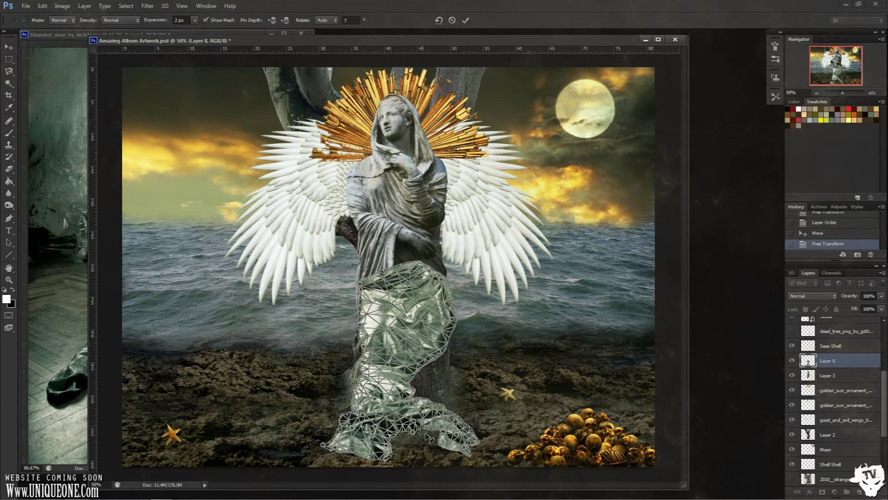
pyautogui.press('Return')
pyautogui.click(62, 6)
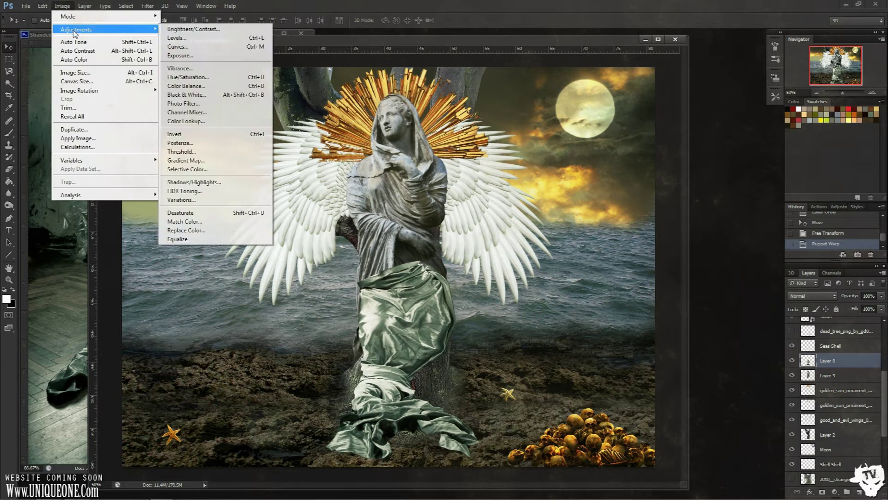
# Step: Desaturate the cloth to grey, trying Lighter Color before going back to Normal blending
pyautogui.click(181, 213)
pyautogui.click(813, 295)
pyautogui.click(805, 177)
pyautogui.hotkey('shift', '-')
pyautogui.hotkey('shift', '-')
pyautogui.hotkey('shift', '-')
pyautogui.hotkey('shift', '-')
pyautogui.hotkey('shift', '-')
pyautogui.hotkey('shift', '-')
pyautogui.hotkey('shift', '-')
pyautogui.hotkey('shift', '-')
pyautogui.hotkey('shift', '-')
# Step: Darken the cloth with Levels and erase it around the statue's shoulder
pyautogui.click(62, 6)
pyautogui.click(187, 38)
pyautogui.moveTo(486, 212); pyautogui.dragTo(512, 216)
pyautogui.click(574, 122)
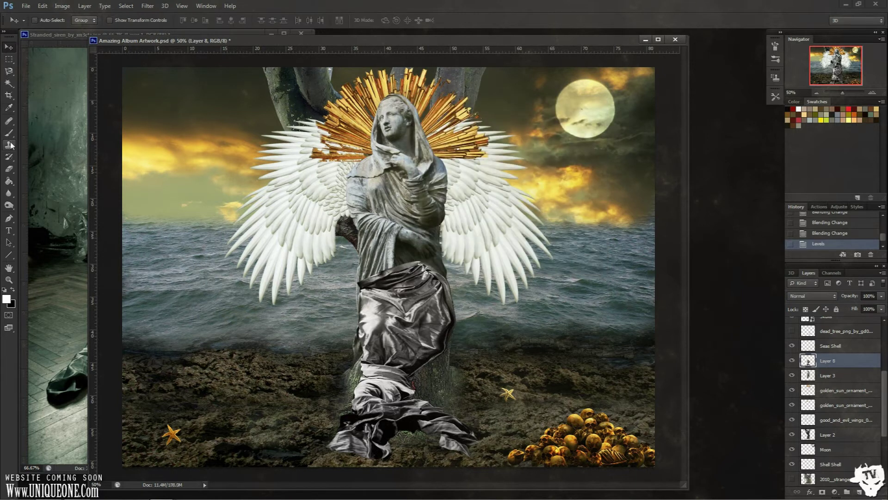
pyautogui.moveTo(340, 178); pyautogui.dragTo(374, 218)
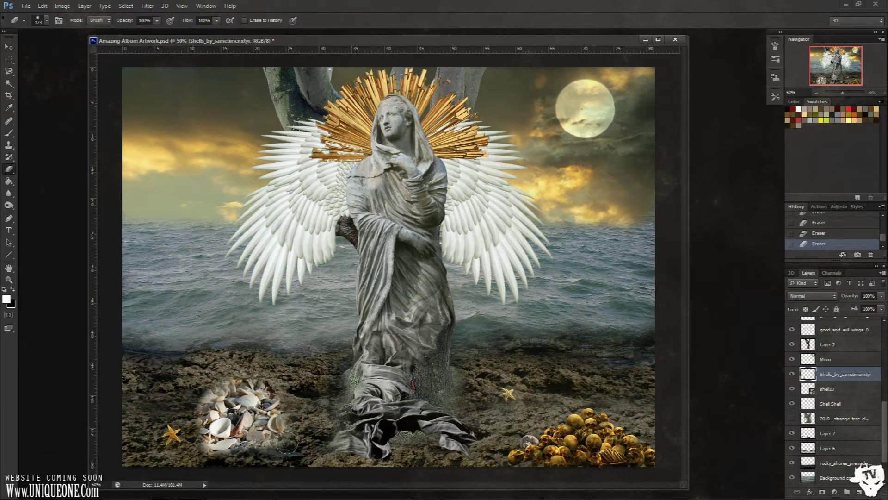
# Step: Shrink the shells up-left and darken their midtones with Levels
pyautogui.hotkey('ctrl', 't')
pyautogui.moveTo(293, 359)
pyautogui.mouseDown()
pyautogui.moveTo(257, 395)
pyautogui.moveTo(215, 388)
pyautogui.mouseUp()
pyautogui.press('Return')
pyautogui.click(62, 6)
pyautogui.click(175, 39)
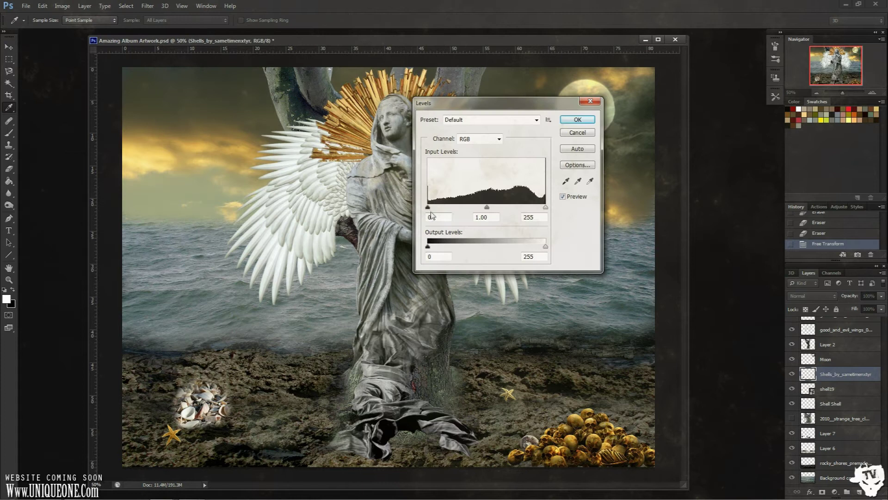
pyautogui.moveTo(502, 207); pyautogui.dragTo(512, 212)
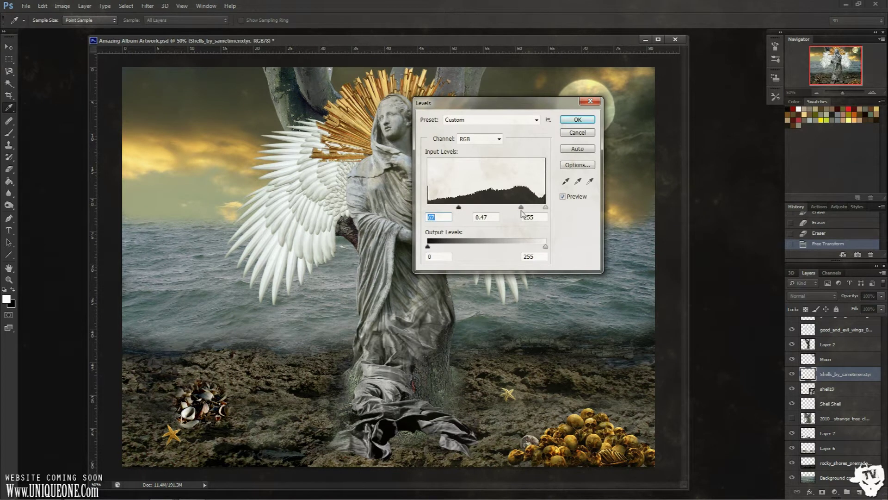
pyautogui.click(587, 125)
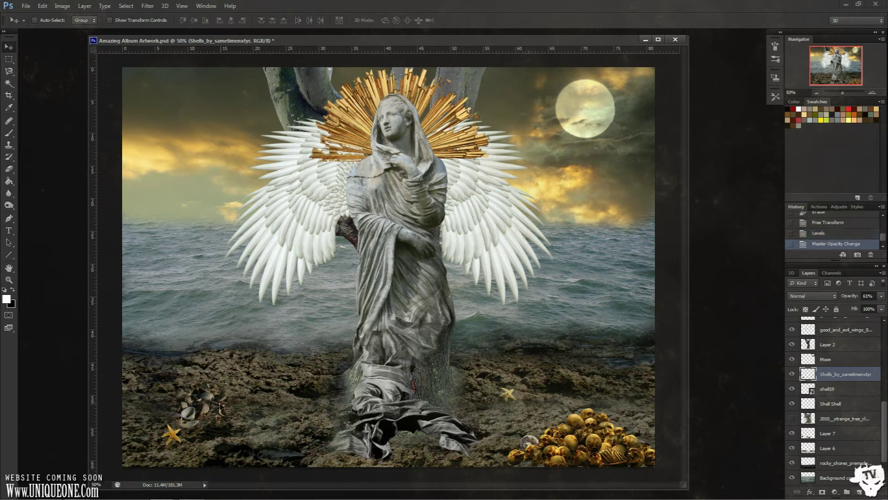
# Step: Lower the shells layer to 62% opacity and desaturate the Shell layer with Hue/Saturation
pyautogui.moveTo(844, 300); pyautogui.dragTo(859, 299)
pyautogui.click(843, 389)
pyautogui.click(829, 404)
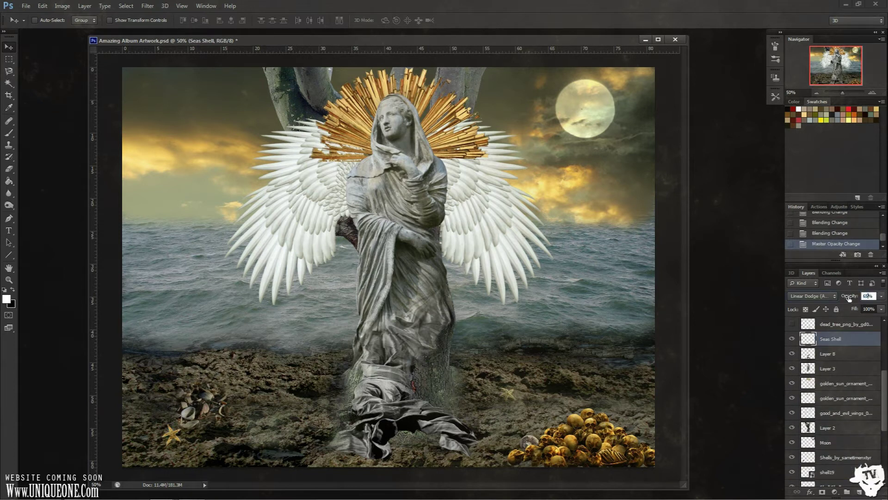
pyautogui.click(62, 6)
pyautogui.click(203, 76)
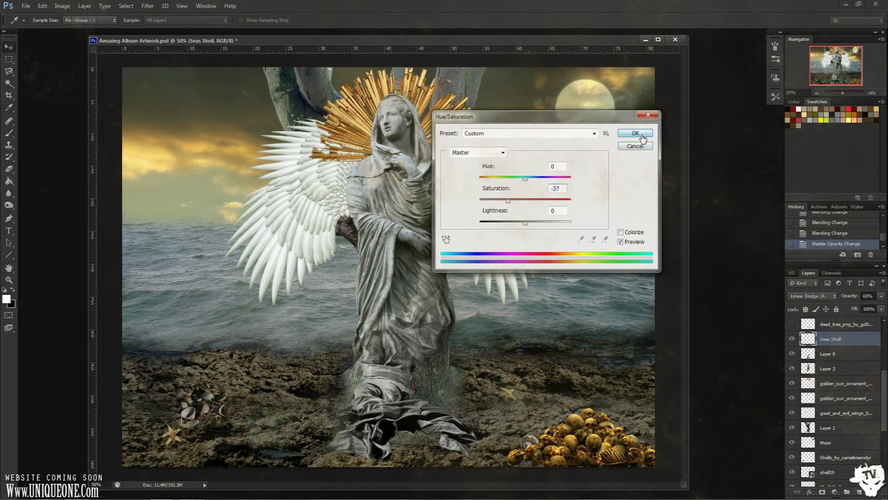
pyautogui.click(631, 135)
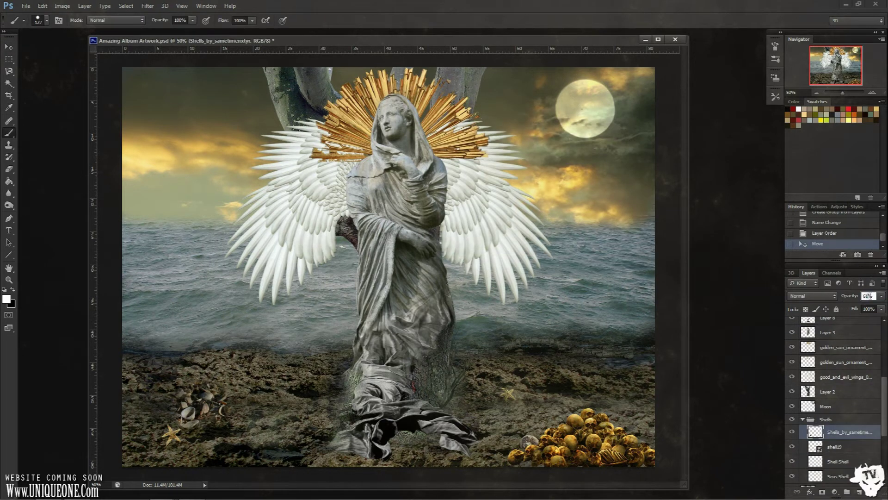
# Step: Fade the shells to 49% opacity, apply Levels, and pull their saturation well down
pyautogui.moveTo(857, 300); pyautogui.dragTo(839, 296)
pyautogui.click(62, 6)
pyautogui.click(177, 37)
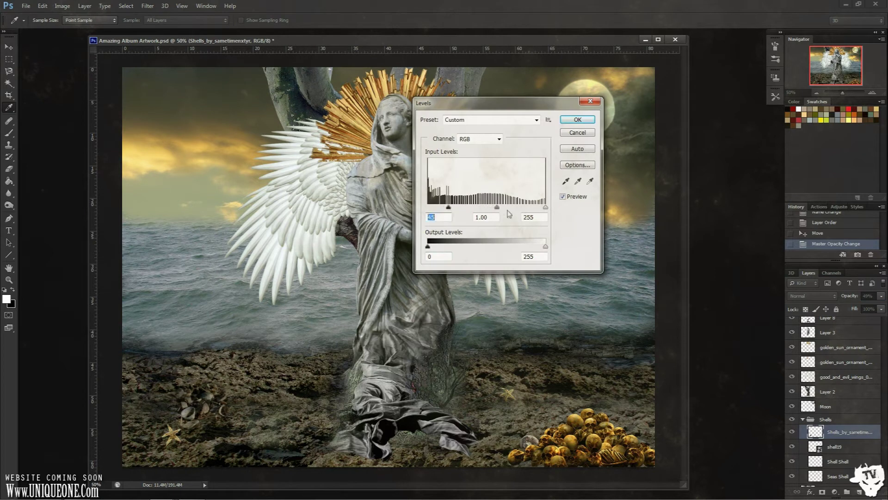
pyautogui.click(578, 119)
pyautogui.click(62, 6)
pyautogui.click(189, 79)
pyautogui.moveTo(525, 199); pyautogui.dragTo(494, 204)
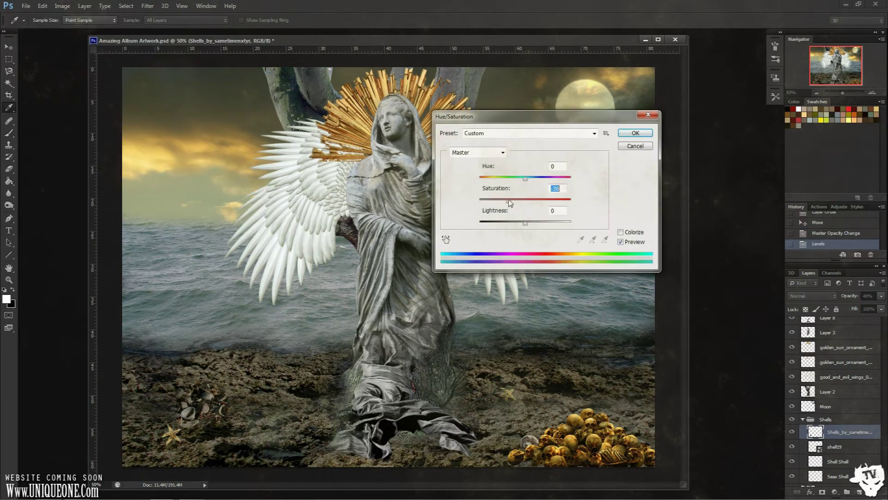
pyautogui.click(635, 134)
pyautogui.scroll(3, 833, 393)
pyautogui.click(833, 341)
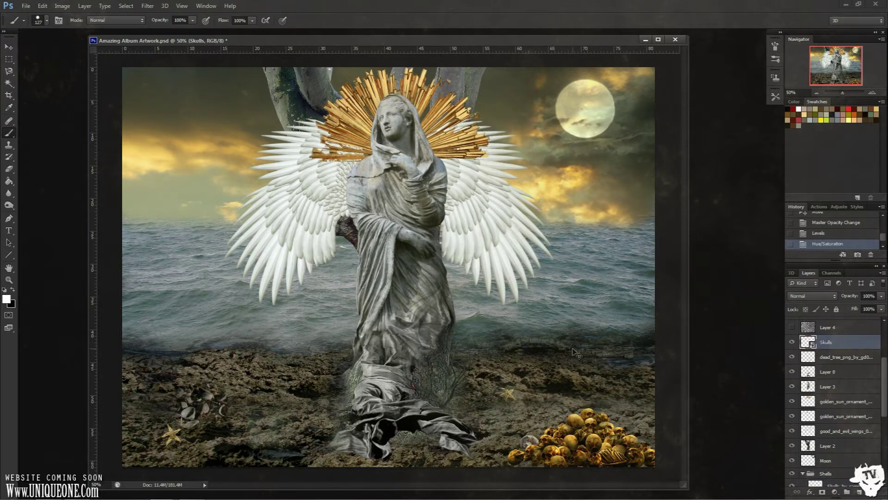
# Step: Shrink the golden skull pile and set its blend mode to Overlay
pyautogui.hotkey('ctrl', 't')
pyautogui.moveTo(502, 361); pyautogui.dragTo(527, 370)
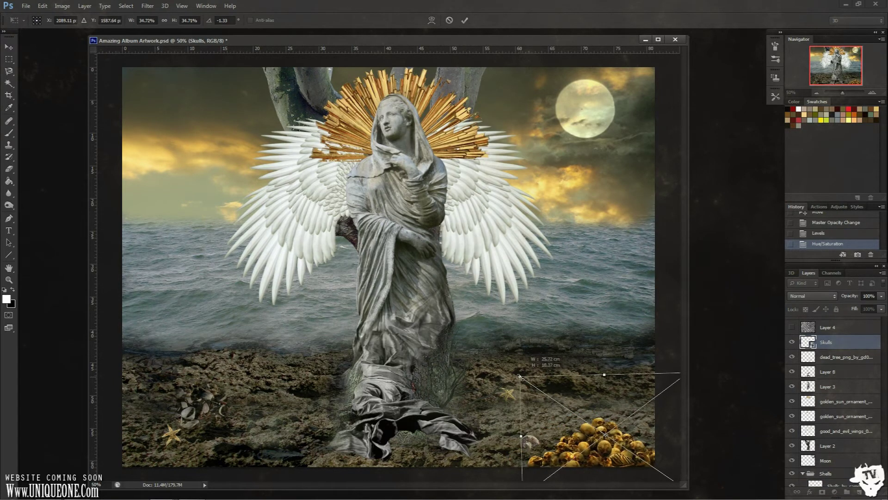
pyautogui.press('Return')
pyautogui.press('b')
pyautogui.click(813, 296)
pyautogui.click(801, 168)
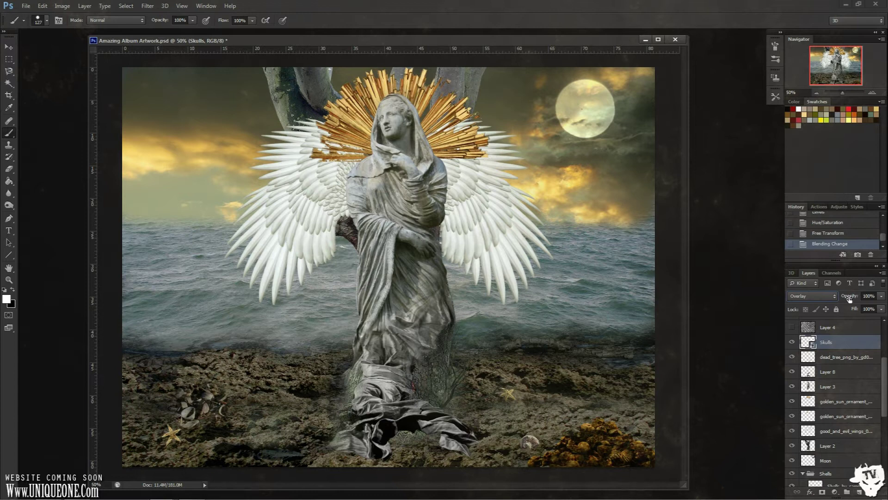
# Step: Rasterize the Skulls layer and set its Hue/Saturation saturation to -79
pyautogui.click(62, 6)
pyautogui.click(199, 76)
pyautogui.press('Return')
pyautogui.click(62, 5)
pyautogui.click(199, 76)
pyautogui.click(621, 231)
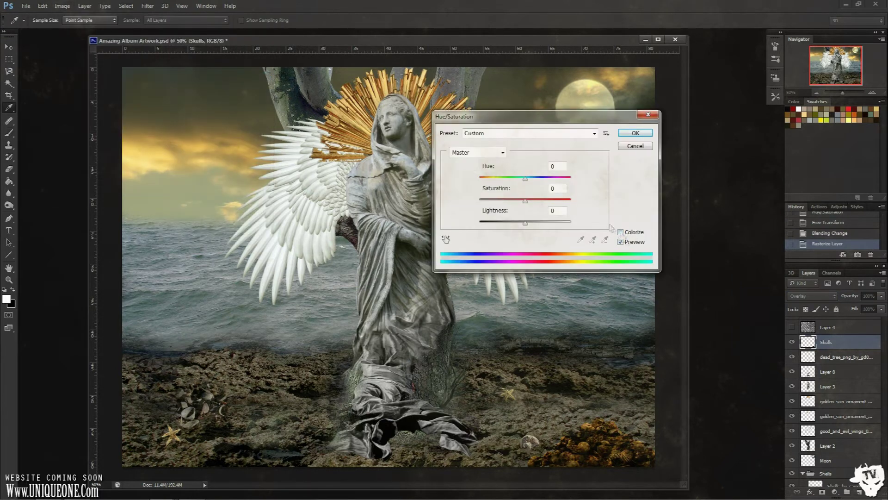
pyautogui.write('-79')
pyautogui.click(636, 133)
# Step: Set the Skulls layer to 80% opacity and brighten its midtones with Levels
pyautogui.moveTo(849, 296); pyautogui.dragTo(850, 299)
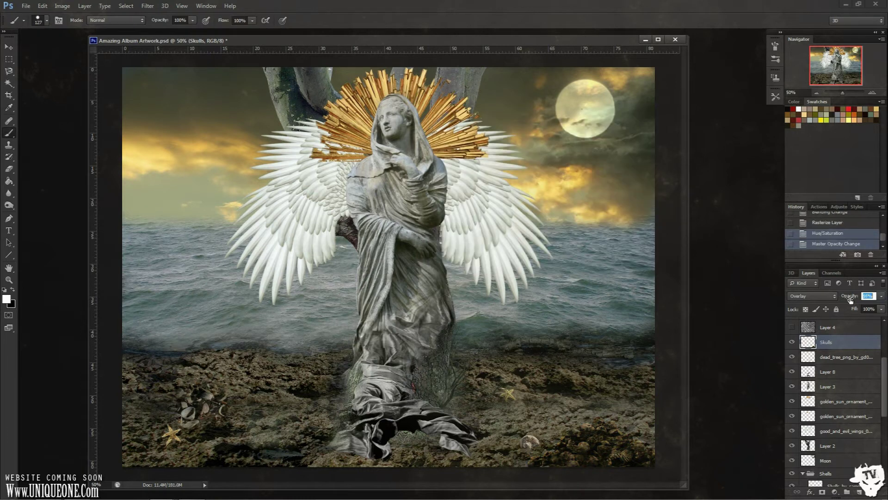
pyautogui.write('80')
pyautogui.press('Return')
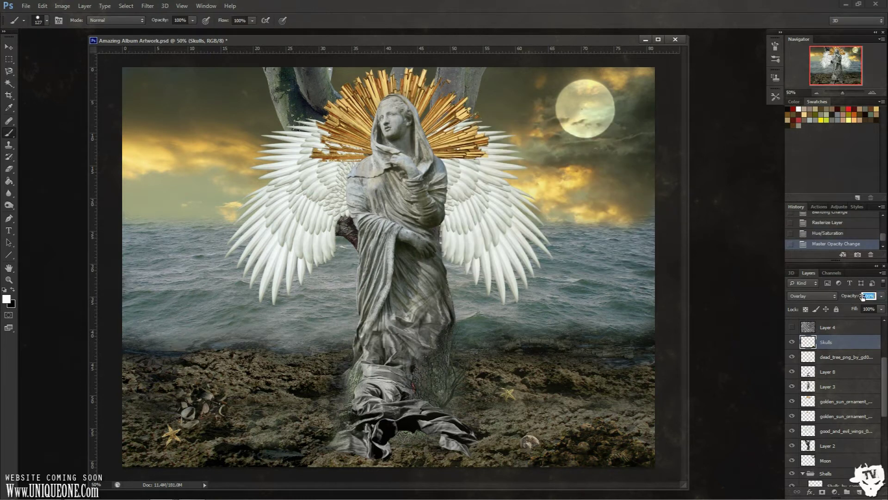
pyautogui.hotkey('ctrl', 'l')
pyautogui.moveTo(487, 207); pyautogui.dragTo(482, 208)
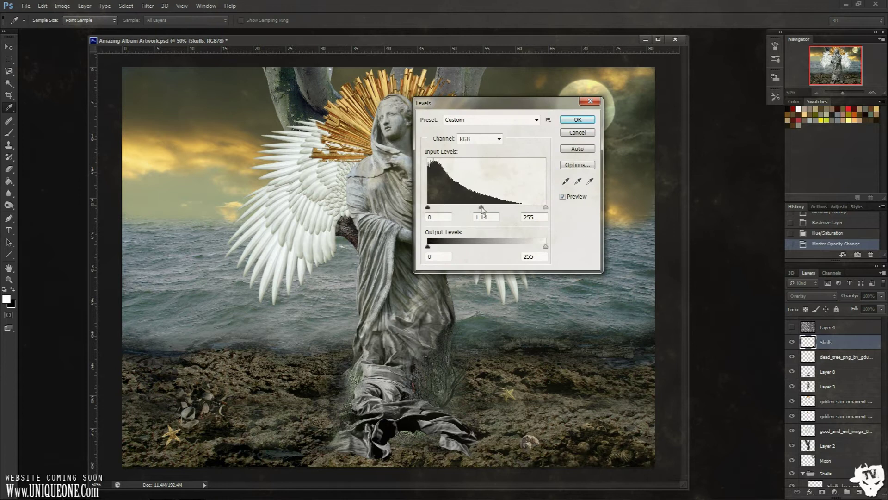
pyautogui.click(577, 120)
# Step: Select the angel wings layer and begin a free transform on it
pyautogui.press('b')
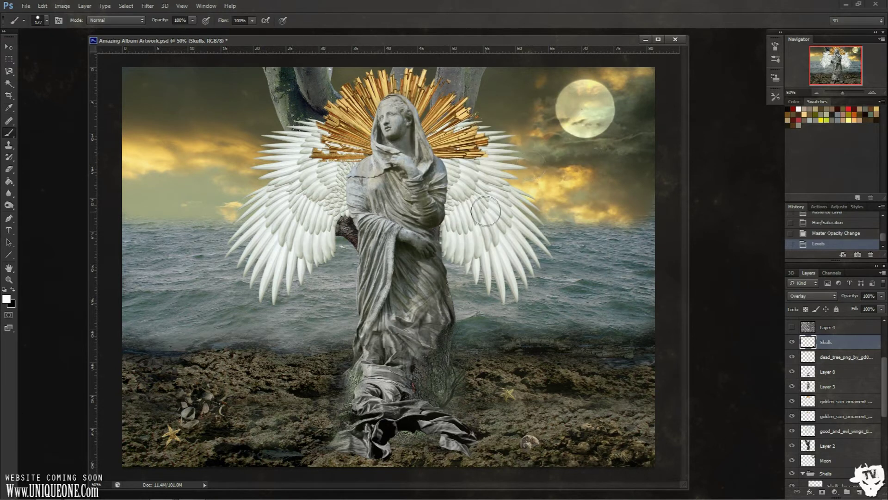
pyautogui.press('v')
pyautogui.scroll(-3, 820, 405)
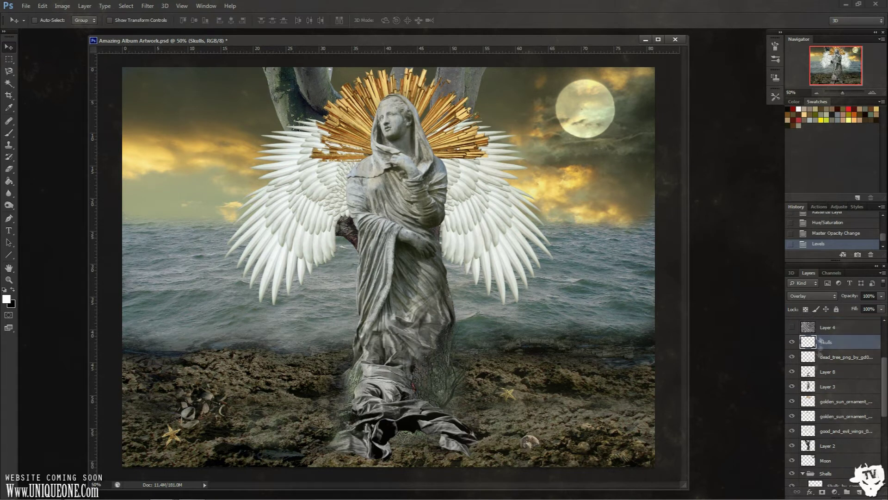
pyautogui.scroll(-2, 819, 406)
pyautogui.click(808, 380)
pyautogui.hotkey('ctrl', 't')
# Step: Rotate the wings about -5.78° and nudge them behind the statue
pyautogui.moveTo(567, 296)
pyautogui.mouseDown()
pyautogui.moveTo(550, 265)
pyautogui.moveTo(602, 254)
pyautogui.mouseUp()
pyautogui.press('Return')
pyautogui.moveTo(506, 252); pyautogui.dragTo(496, 271)
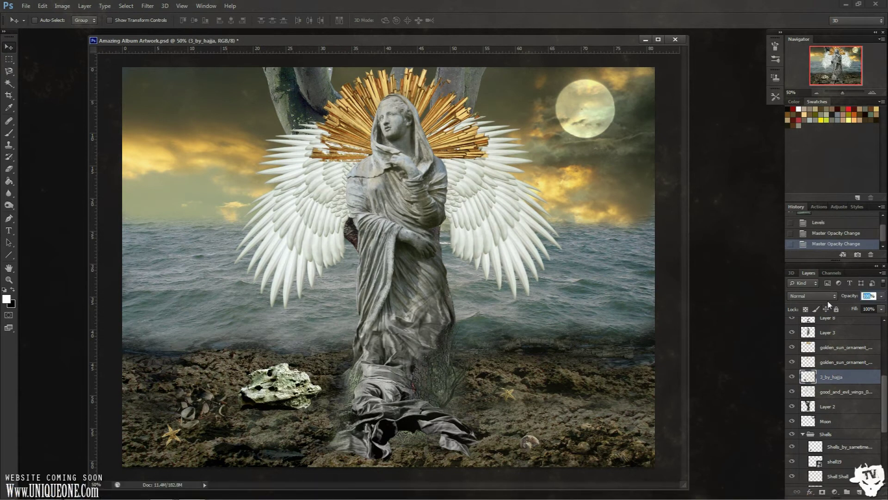
# Step: Try Multiply and Overlay on the rock, keep Normal, and erase most of it into the shore
pyautogui.click(798, 295)
pyautogui.click(805, 89)
pyautogui.click(812, 296)
pyautogui.click(805, 153)
pyautogui.press('Down')
pyautogui.press('Down')
pyautogui.press('Up')
pyautogui.press('Up')
pyautogui.press('Up')
pyautogui.press('Up')
pyautogui.press('Up')
pyautogui.press('Up')
pyautogui.press('Up')
pyautogui.press('Up')
pyautogui.press('Up')
pyautogui.press('Up')
pyautogui.press('Up')
pyautogui.press('Up')
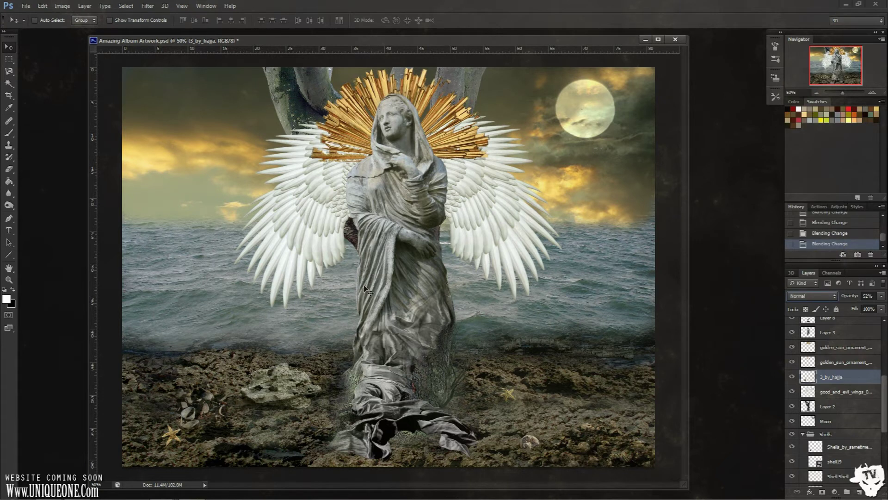
pyautogui.click(8, 169)
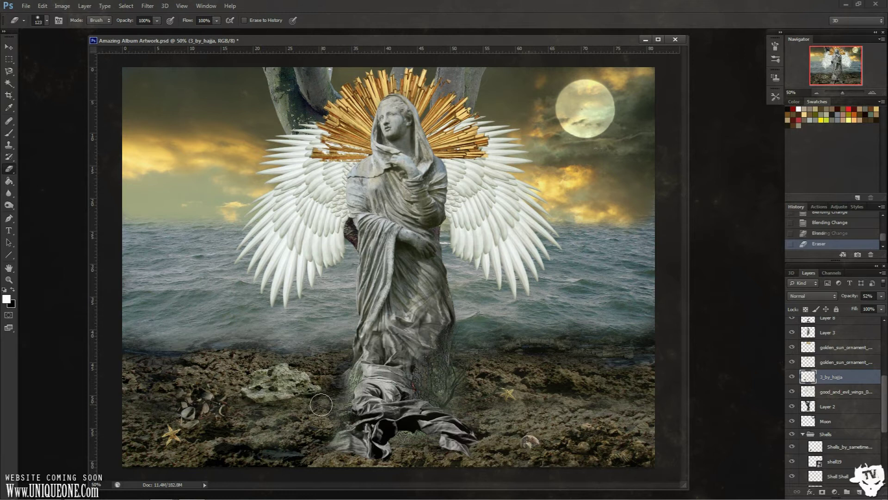
pyautogui.moveTo(293, 361); pyautogui.dragTo(319, 397)
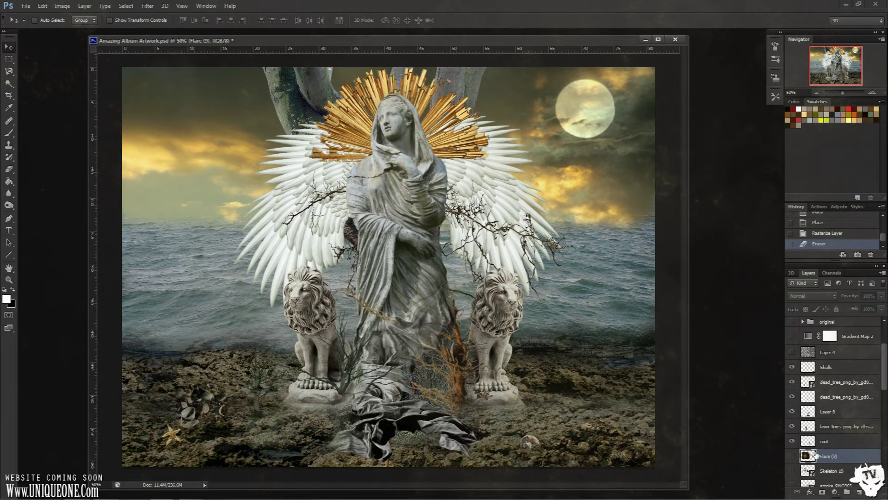
# Step: Show Flare (9) in Screen mode behind the statue's head and erase its left edge
pyautogui.click(792, 456)
pyautogui.click(813, 295)
pyautogui.click(801, 133)
pyautogui.moveTo(309, 361); pyautogui.dragTo(383, 139)
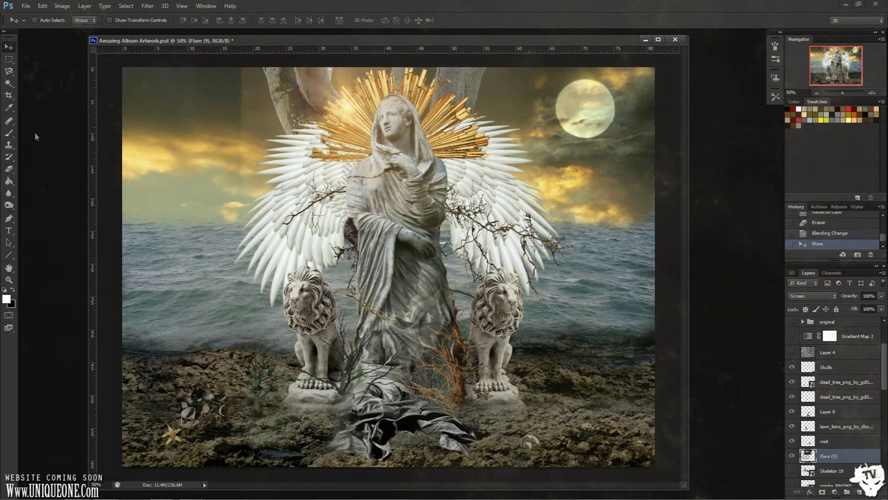
pyautogui.click(9, 169)
pyautogui.moveTo(263, 185)
pyautogui.mouseDown()
pyautogui.moveTo(283, 134)
pyautogui.moveTo(253, 86)
pyautogui.mouseUp()
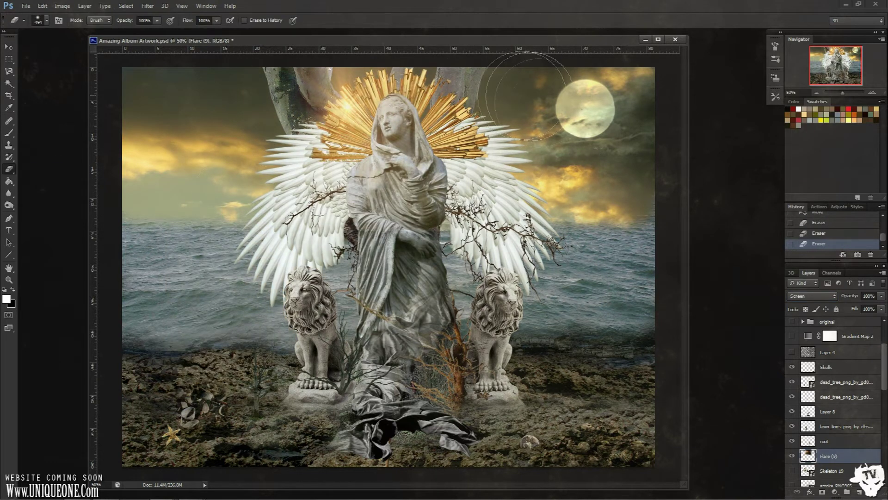
# Step: Duplicate the flare, set the original to 89% opacity, and group both as Flares
pyautogui.press('v')
pyautogui.hotkey('ctrl', 'j')
pyautogui.moveTo(485, 296)
pyautogui.mouseDown()
pyautogui.moveTo(599, 314)
pyautogui.moveTo(605, 360)
pyautogui.mouseUp()
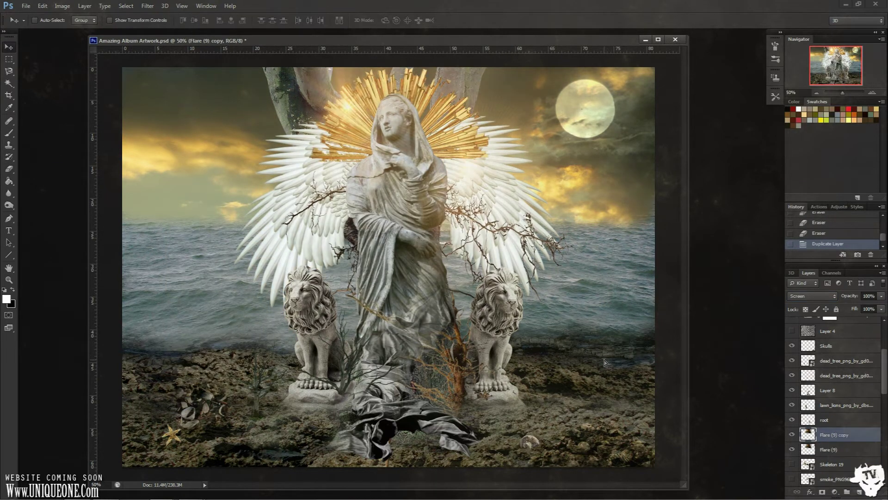
pyautogui.click(846, 448)
pyautogui.moveTo(850, 297); pyautogui.dragTo(846, 297)
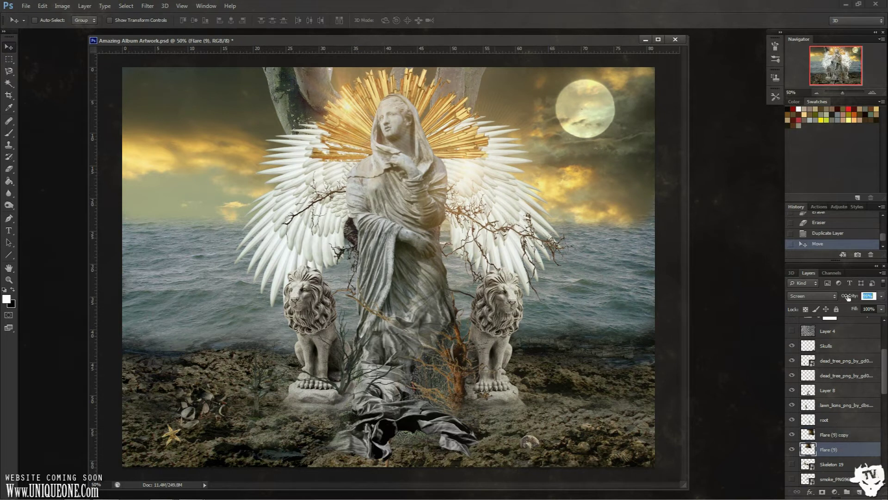
pyautogui.write('35')
pyautogui.keyDown('shift'); pyautogui.click(828, 435); pyautogui.keyUp('shift')
pyautogui.hotkey('ctrl', 'g')
pyautogui.doubleClick(830, 418)
pyautogui.write('Flares')
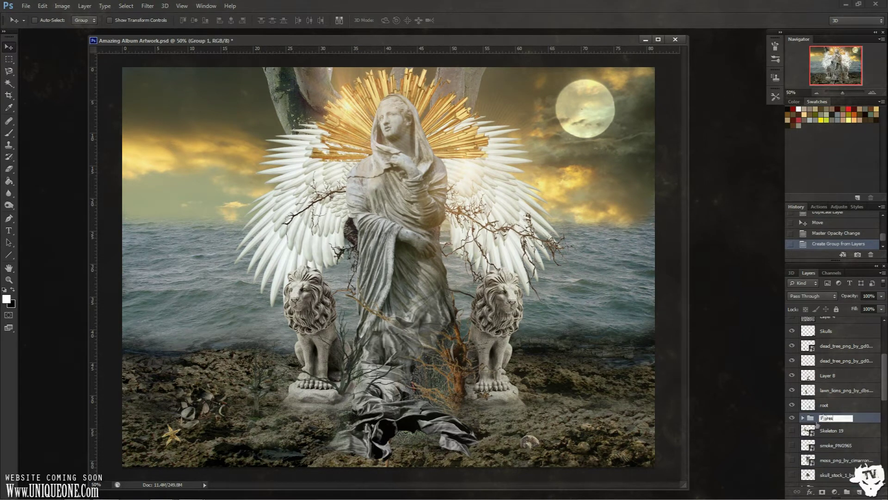
pyautogui.press('Return')
# Step: Show the Skeleton 19 layer and scale it down toward the lower right
pyautogui.scroll(-2, 833, 393)
pyautogui.click(832, 394)
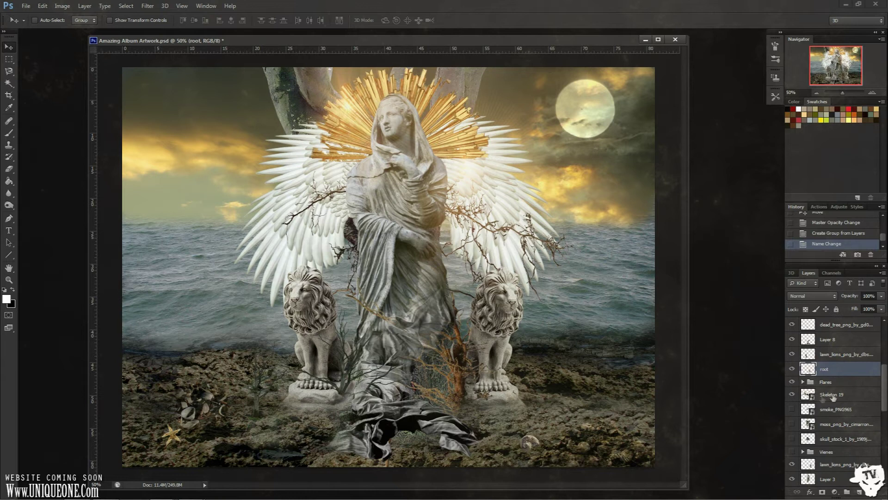
pyautogui.click(793, 394)
pyautogui.hotkey('ctrl', 't')
pyautogui.moveTo(146, 94); pyautogui.dragTo(418, 225)
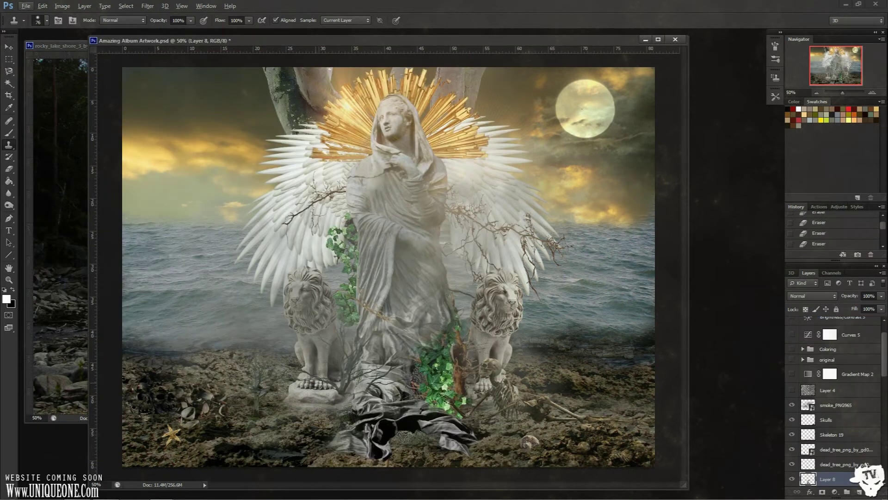
# Step: Clone rocky texture from the shore photo around the skeleton and the lion's base
pyautogui.rightClick(384, 319)
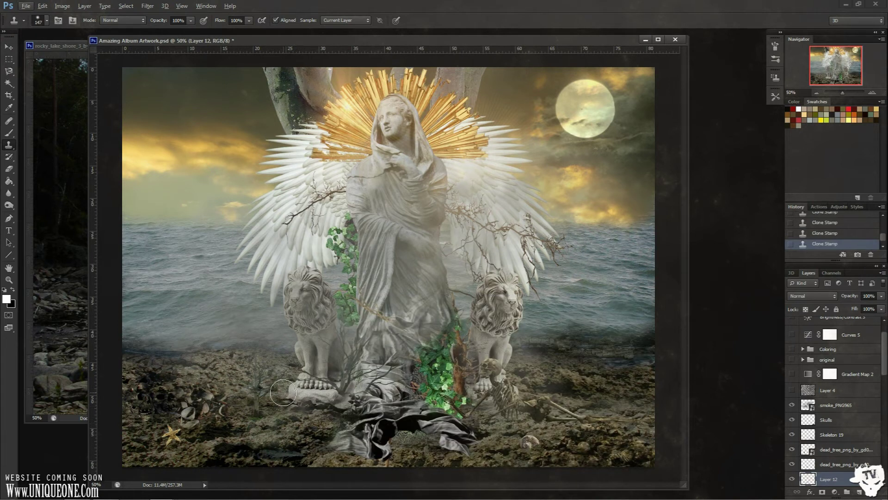
pyautogui.keyDown('alt'); pyautogui.click(49, 316); pyautogui.keyUp('alt')
pyautogui.click(562, 364)
pyautogui.click(489, 399)
pyautogui.hotkey('ctrl', 'Tab')
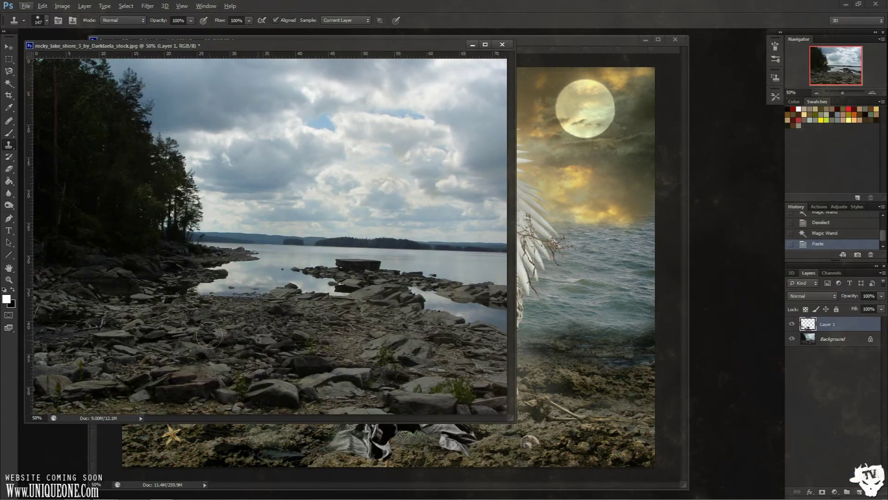
pyautogui.keyDown('alt'); pyautogui.click(274, 349); pyautogui.keyUp('alt')
pyautogui.hotkey('ctrl', 'Tab')
pyautogui.moveTo(259, 384); pyautogui.dragTo(323, 405)
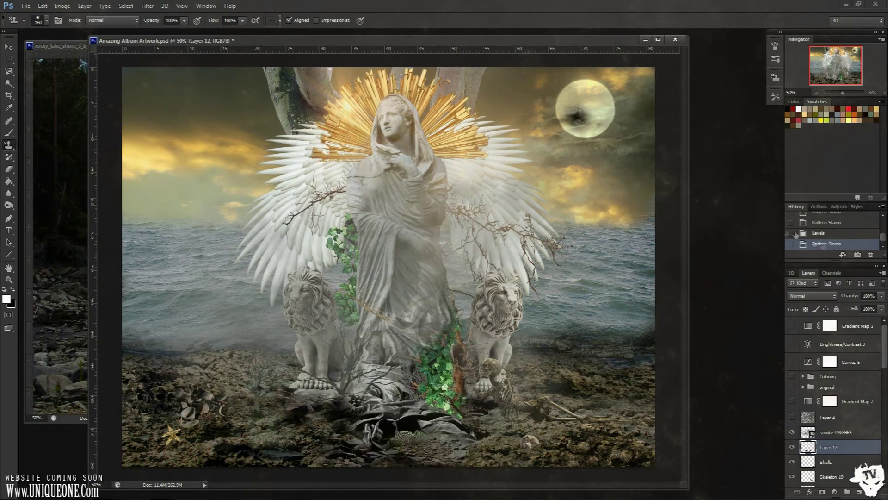
# Step: Set Layer 12 to 80% opacity, then turn on the Layer 4 texture and colour-grading layers
pyautogui.write('80')
pyautogui.press('Return')
pyautogui.click(62, 6)
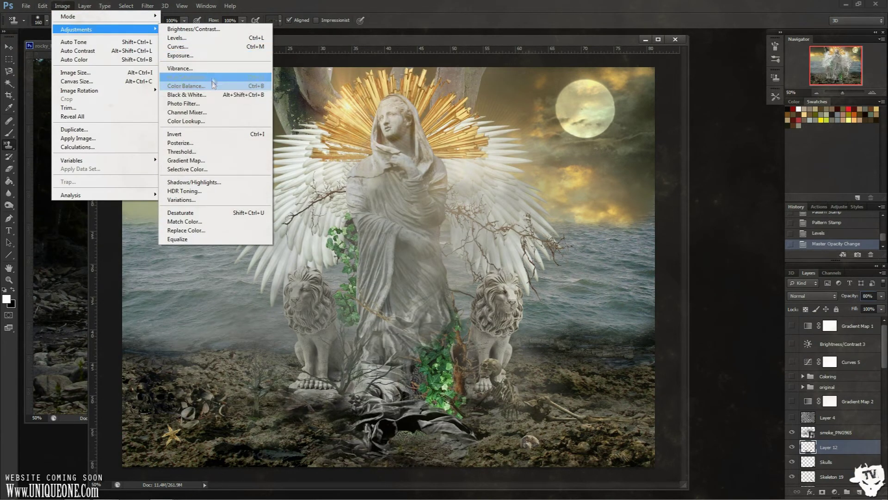
pyautogui.click(194, 91)
pyautogui.moveTo(498, 199); pyautogui.dragTo(523, 203)
pyautogui.click(630, 147)
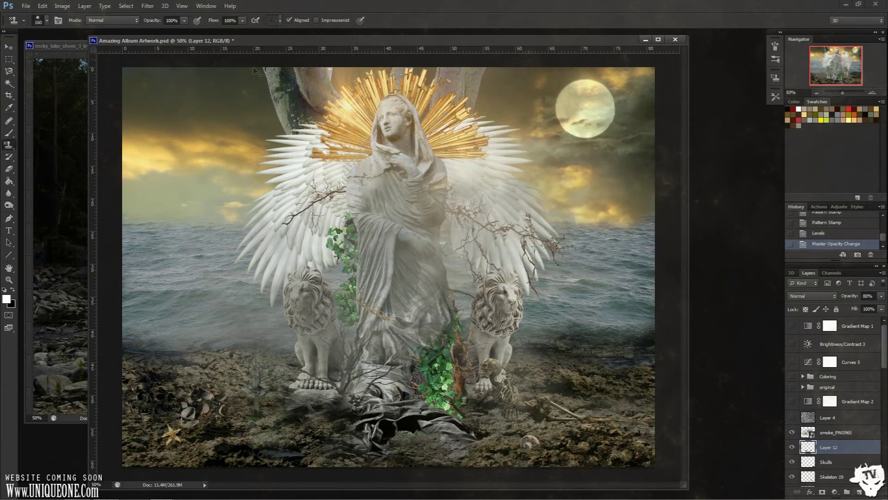
pyautogui.click(792, 417)
pyautogui.moveTo(791, 387); pyautogui.dragTo(792, 326)
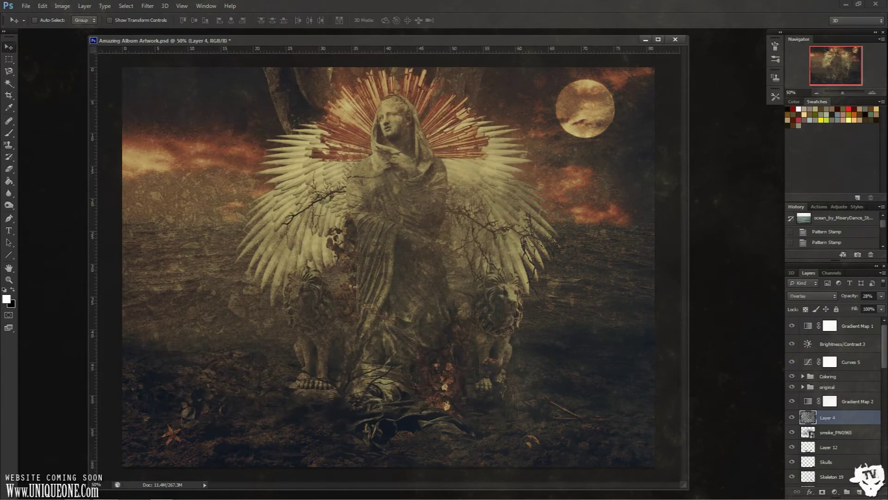
# Step: Select the Gradient Map 1 mask and draw a new text box for the Parental Advisory logo
pyautogui.click(831, 326)
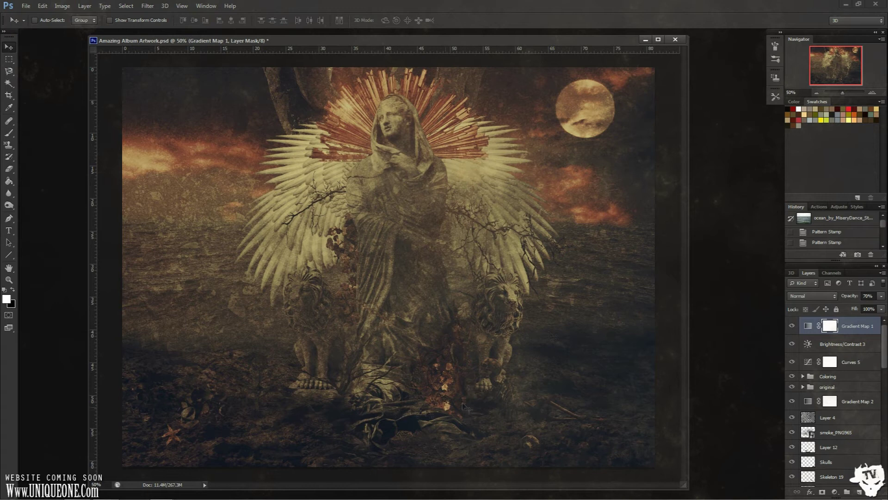
pyautogui.moveTo(201, 252); pyautogui.dragTo(284, 280)
# Step: Type the 'A' logo glyph, move it to the lower right, and place its layer below Layer 4
pyautogui.write('A')
pyautogui.hotkey('ctrl', 'Return')
pyautogui.press('v')
pyautogui.moveTo(372, 296)
pyautogui.mouseDown()
pyautogui.moveTo(538, 381)
pyautogui.moveTo(620, 442)
pyautogui.mouseUp()
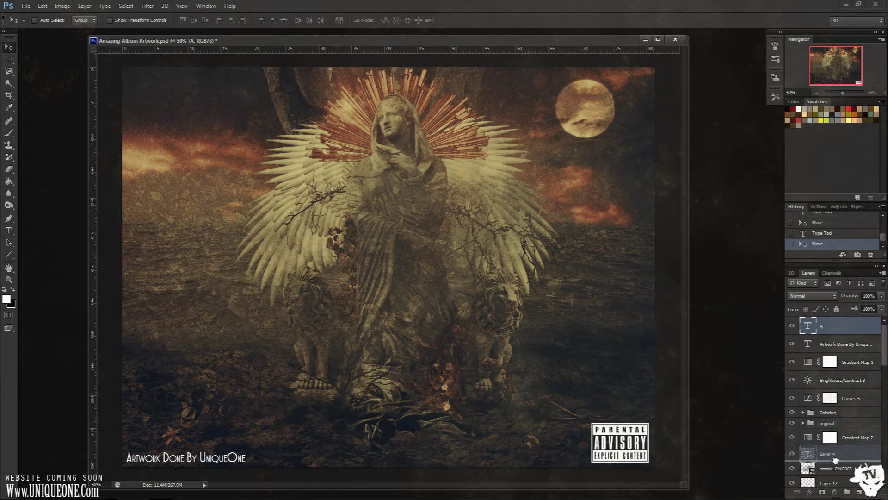
pyautogui.moveTo(832, 325); pyautogui.dragTo(838, 453)
# Step: Give the logo a grungy Pattern Overlay layer style with reduced opacity
pyautogui.doubleClick(856, 451)
pyautogui.moveTo(671, 240); pyautogui.dragTo(630, 123)
pyautogui.click(586, 234)
pyautogui.click(588, 244)
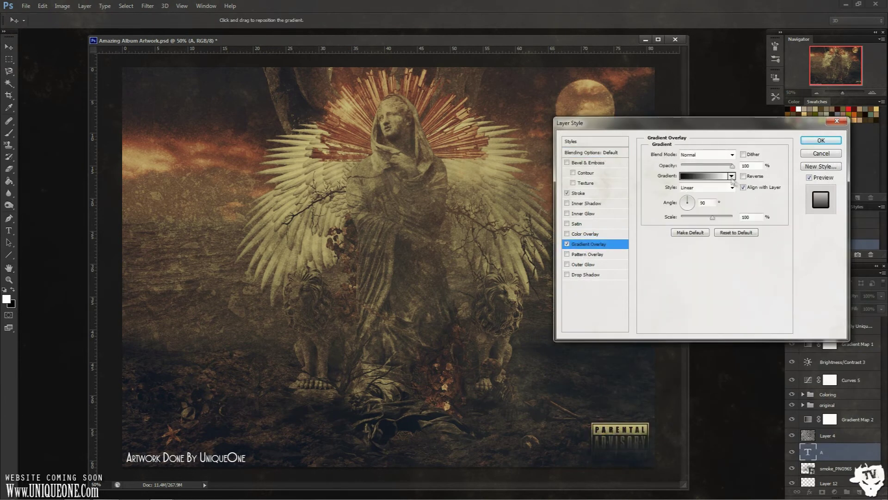
pyautogui.click(567, 244)
pyautogui.click(587, 254)
pyautogui.click(710, 186)
pyautogui.doubleClick(685, 278)
pyautogui.moveTo(727, 165); pyautogui.dragTo(699, 168)
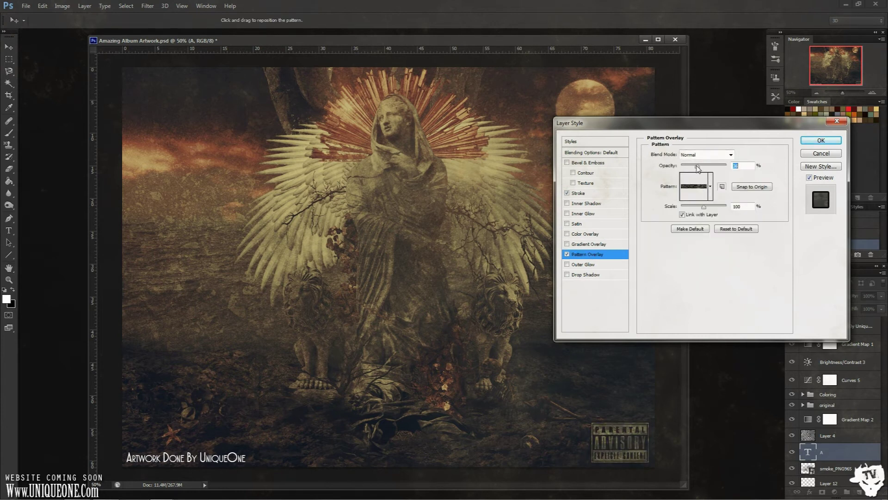
pyautogui.press('Return')
pyautogui.press('t')
pyautogui.click(280, 186)
pyautogui.write('UNIQUE')
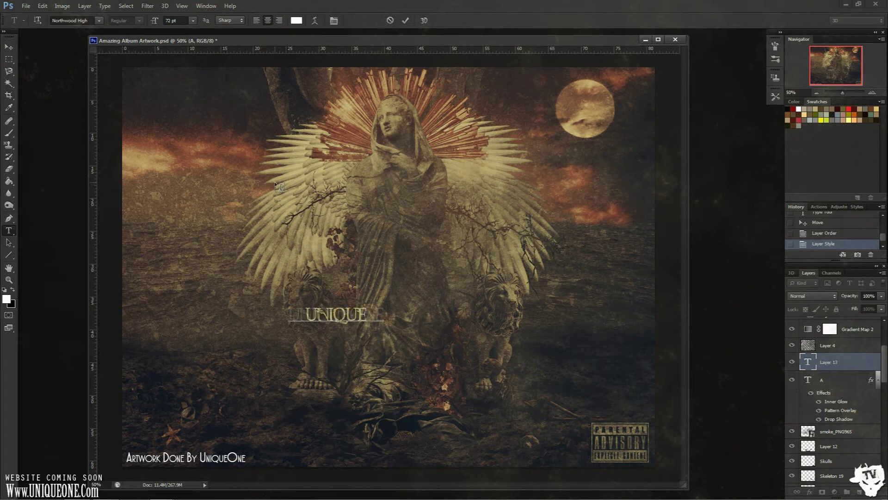
# Step: Finish the UNIQUEONE title, then scale it up to span the cover and centre it
pyautogui.write('ONE')
pyautogui.moveTo(397, 324); pyautogui.dragTo(655, 372)
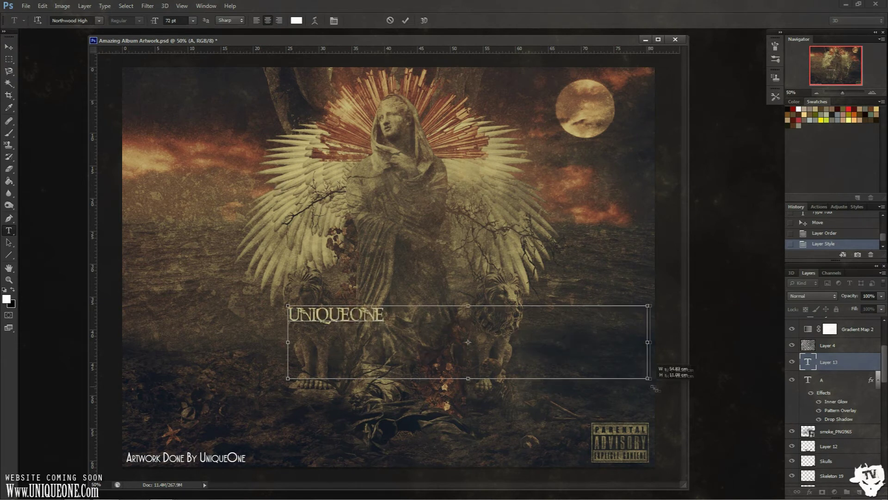
pyautogui.moveTo(398, 281); pyautogui.dragTo(295, 209)
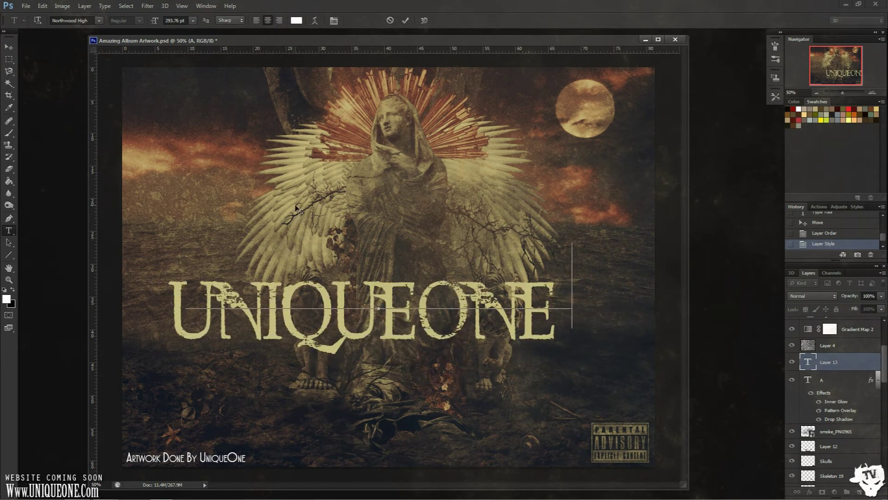
pyautogui.click(596, 327)
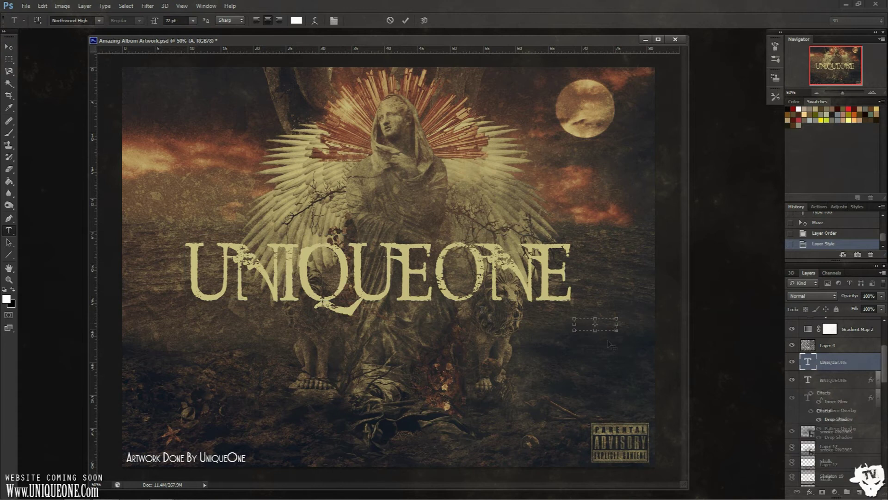
pyautogui.press('Escape')
pyautogui.doubleClick(808, 361)
pyautogui.moveTo(186, 232); pyautogui.dragTo(126, 217)
pyautogui.hotkey('ctrl', 'Return')
pyautogui.press('v')
pyautogui.moveTo(366, 298); pyautogui.dragTo(409, 309)
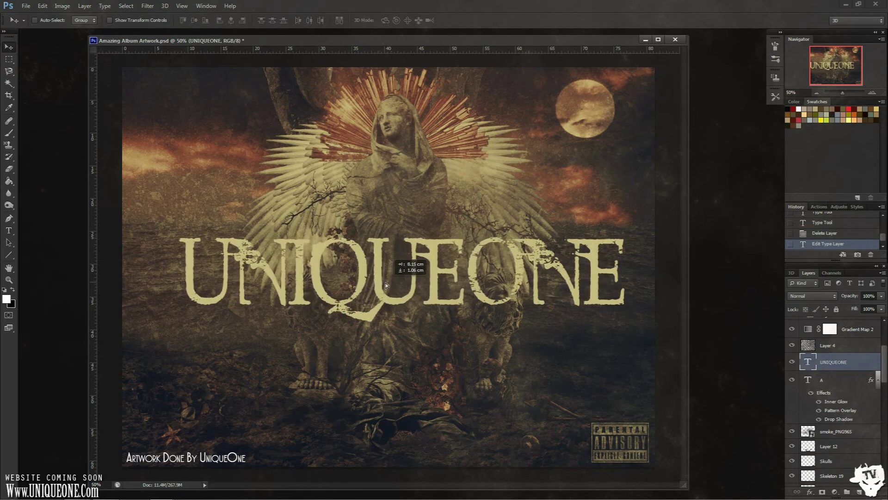
# Step: Add an EPITOME subtitle below the title in the Northwest font and nudge it into place
pyautogui.click(9, 230)
pyautogui.click(315, 351)
pyautogui.click(99, 21)
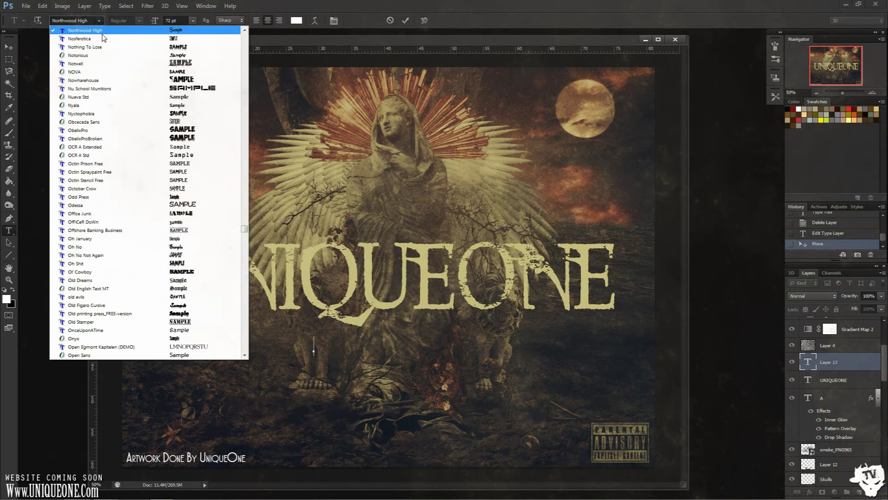
pyautogui.write('EPITOME')
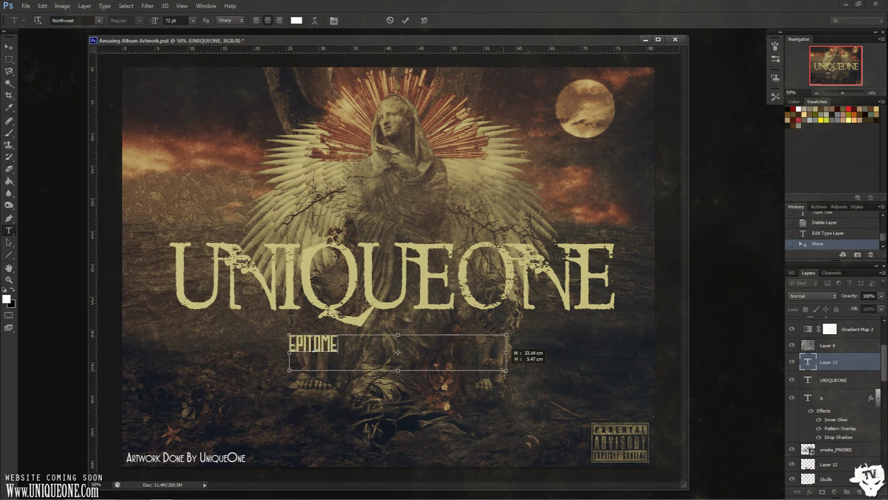
pyautogui.hotkey('shift', 'Right')
pyautogui.hotkey('shift', 'Right')
pyautogui.hotkey('shift', 'Right')
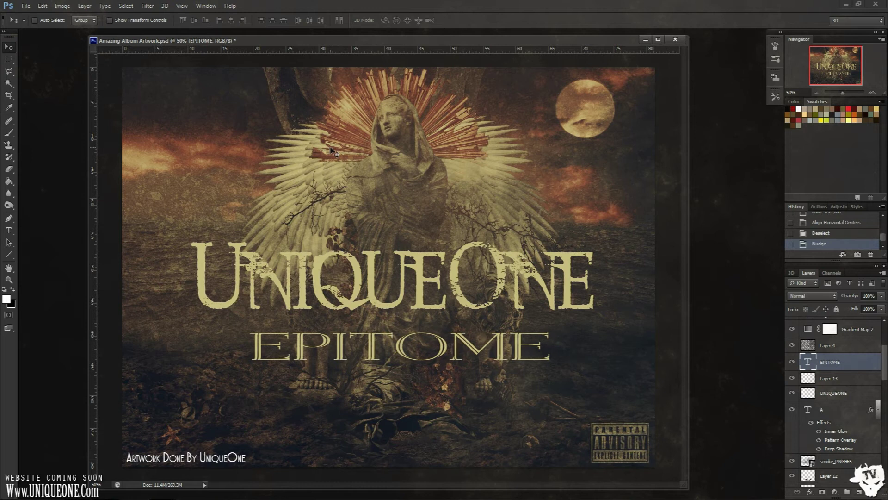
pyautogui.hotkey('shift', 'Up')
pyautogui.hotkey('shift', 'Up')
pyautogui.hotkey('shift', 'Up')
pyautogui.hotkey('shift', 'Up')
pyautogui.hotkey('shift', 'Up')
pyautogui.hotkey('shift', 'Up')
pyautogui.hotkey('shift', 'Up')
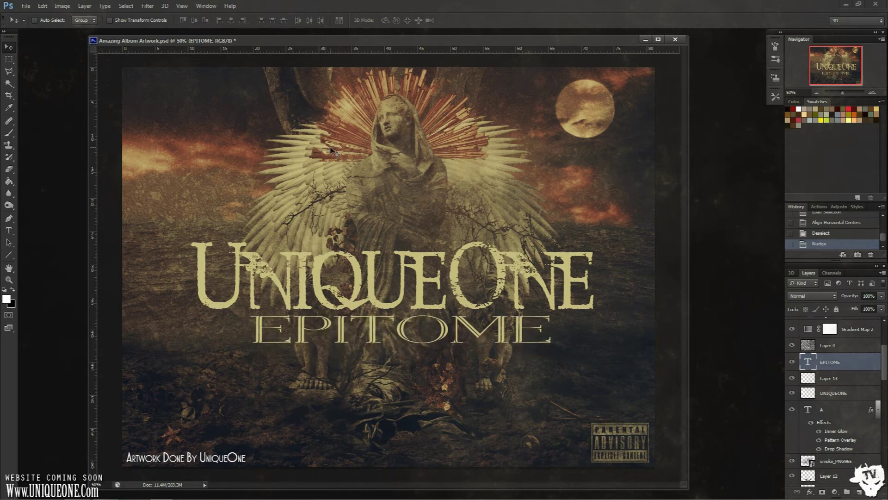
# Step: Fill the EPITOME text with brown, then choose a new text colour
pyautogui.doubleClick(810, 361)
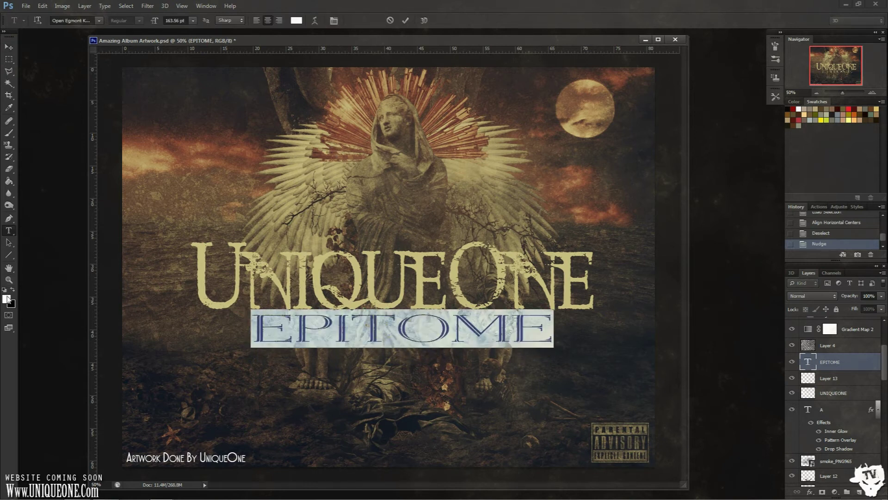
pyautogui.hotkey('alt', 'BackSpace')
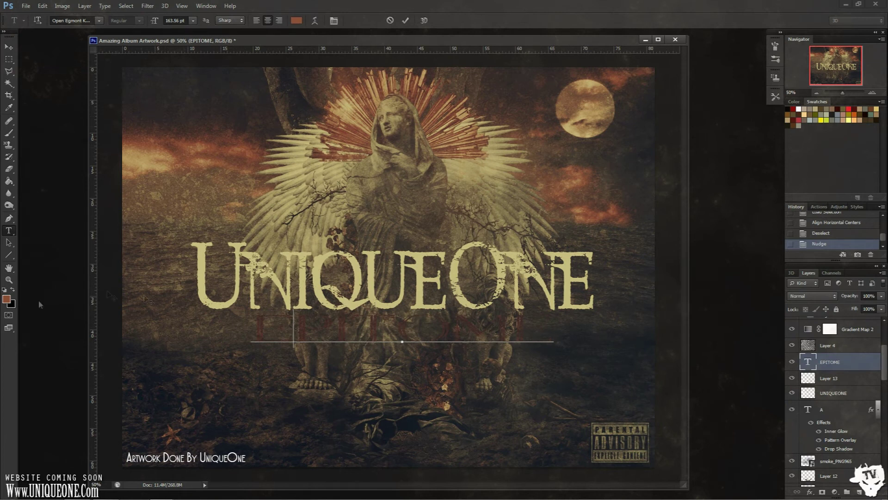
pyautogui.hotkey('ctrl', 'a')
pyautogui.click(7, 298)
pyautogui.click(741, 324)
pyautogui.press('Return')
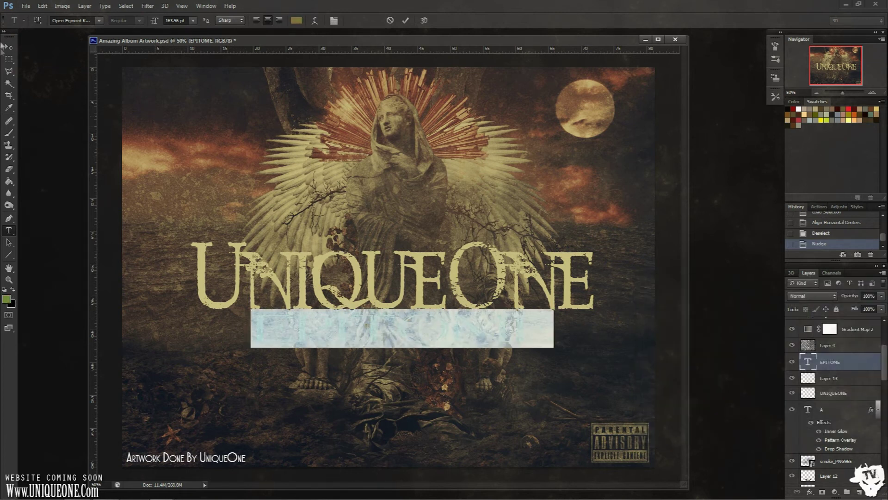
pyautogui.hotkey('ctrl', 'Return')
pyautogui.press('v')
# Step: Recolour the EPITOME subtitle dark red
pyautogui.doubleClick(808, 362)
pyautogui.click(7, 299)
pyautogui.click(722, 352)
pyautogui.press('Return')
pyautogui.hotkey('ctrl', 'Return')
pyautogui.press('v')
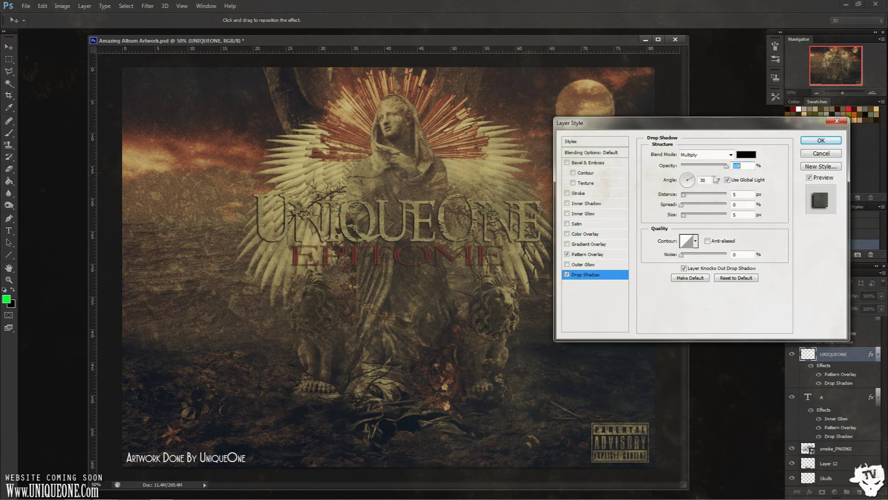
# Step: Copy the UNIQUEONE effects onto EPITOME and add an Overlay-blended gradient overlay to it
pyautogui.click(805, 144)
pyautogui.moveTo(871, 354); pyautogui.dragTo(871, 342)
pyautogui.doubleClick(839, 378)
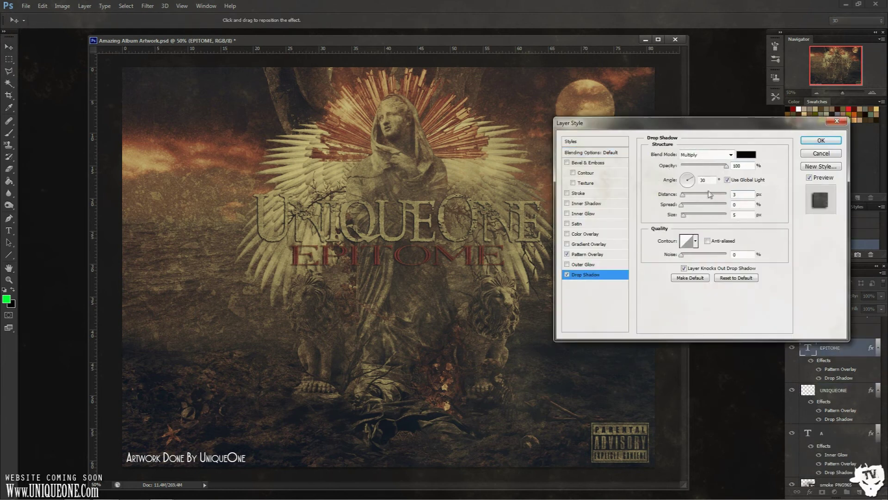
pyautogui.click(589, 244)
pyautogui.click(707, 155)
pyautogui.click(701, 277)
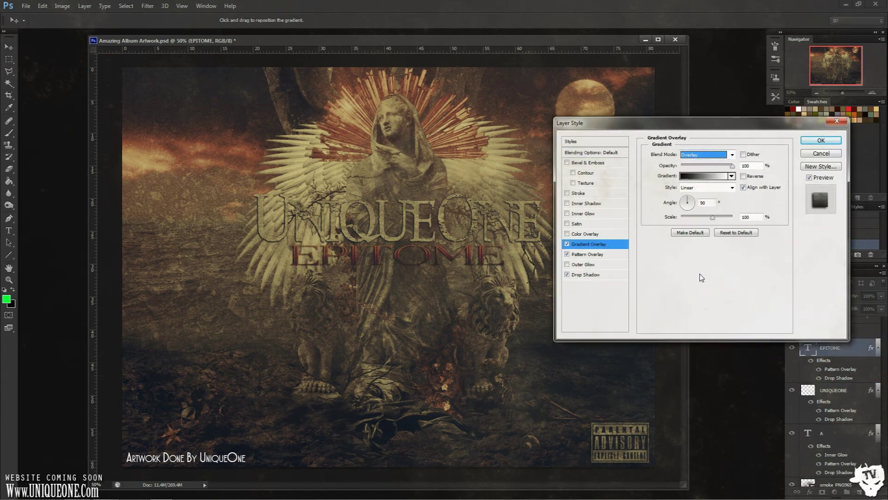
pyautogui.click(821, 140)
# Step: Add a gradient overlay with Overlay blend mode to the UNIQUEONE title
pyautogui.doubleClick(852, 399)
pyautogui.click(589, 244)
pyautogui.click(733, 155)
pyautogui.click(702, 275)
pyautogui.click(821, 140)
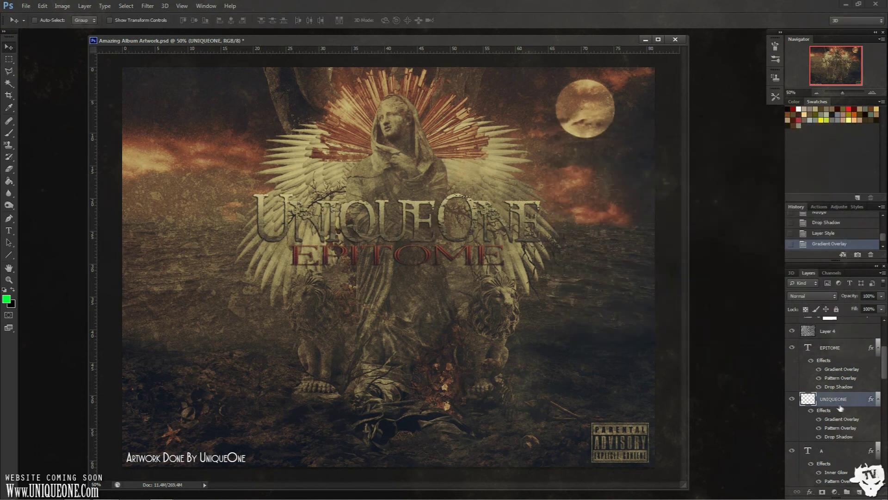
# Step: Drag both title layers down near the bottom edge, below the statue
pyautogui.moveTo(449, 268); pyautogui.dragTo(449, 450)
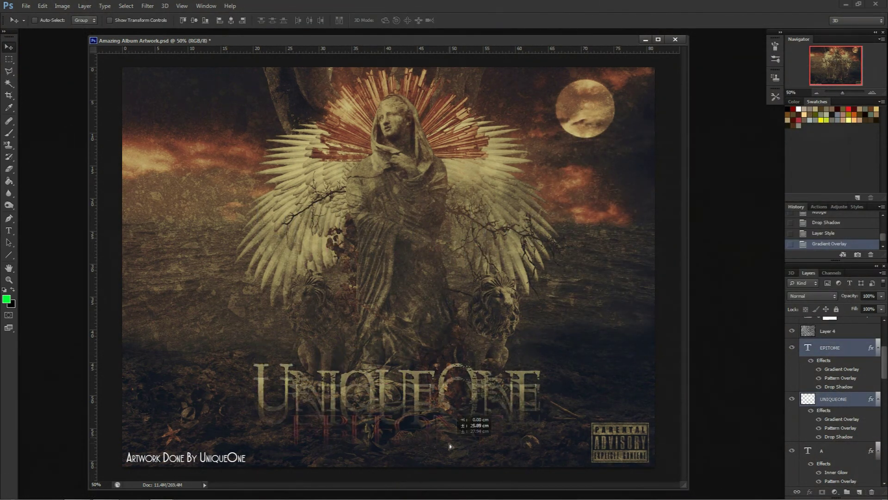